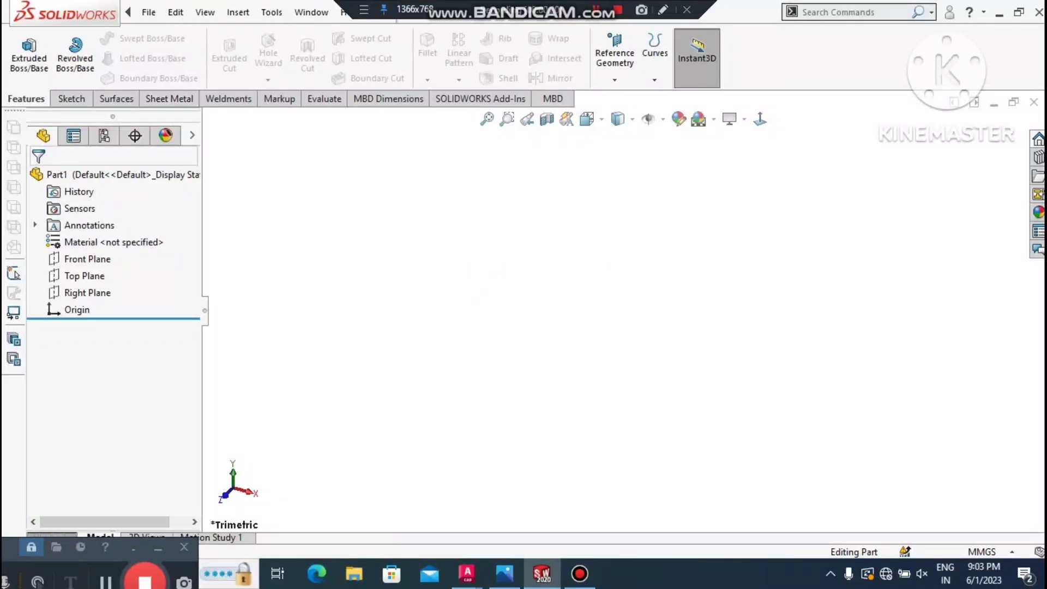
Step: Start opening a file and limit the file type to Autodesk AutoCAD Files (*.dwg;*.dxf)
left_click(149, 12)
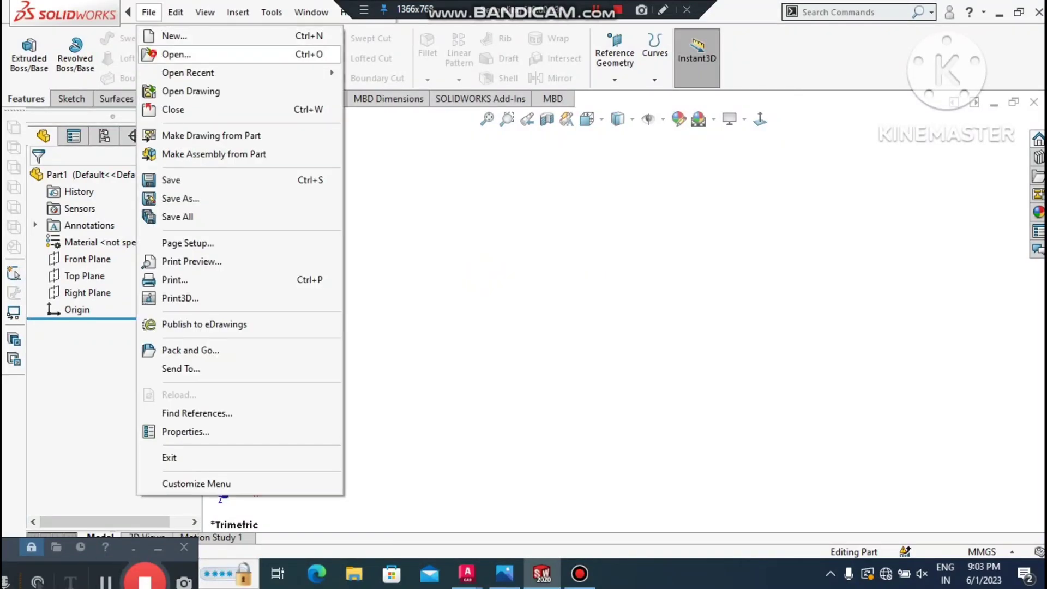
left_click(176, 54)
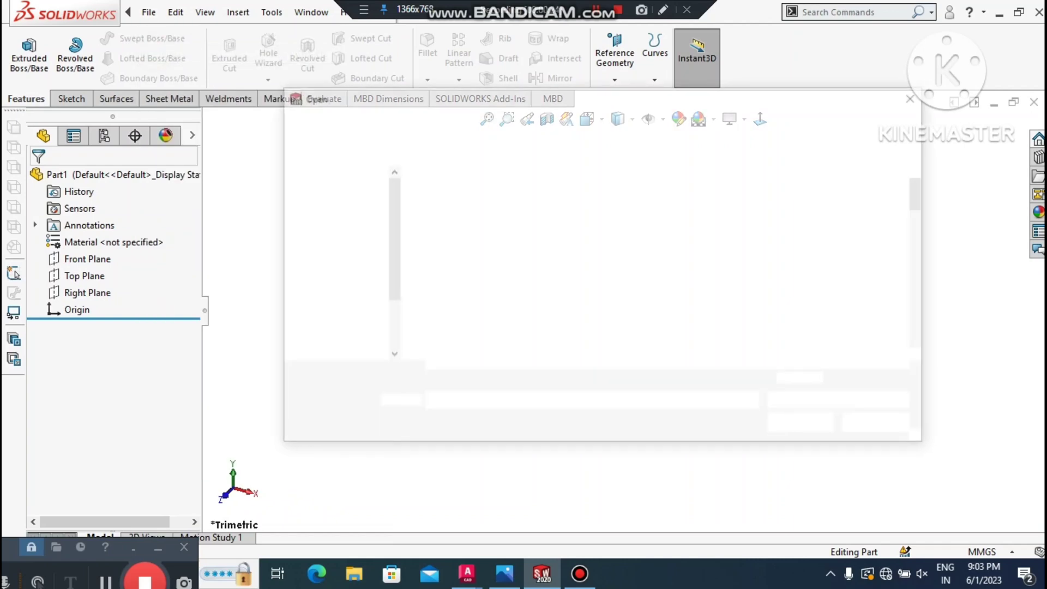
scroll(619, 305, "down", 6)
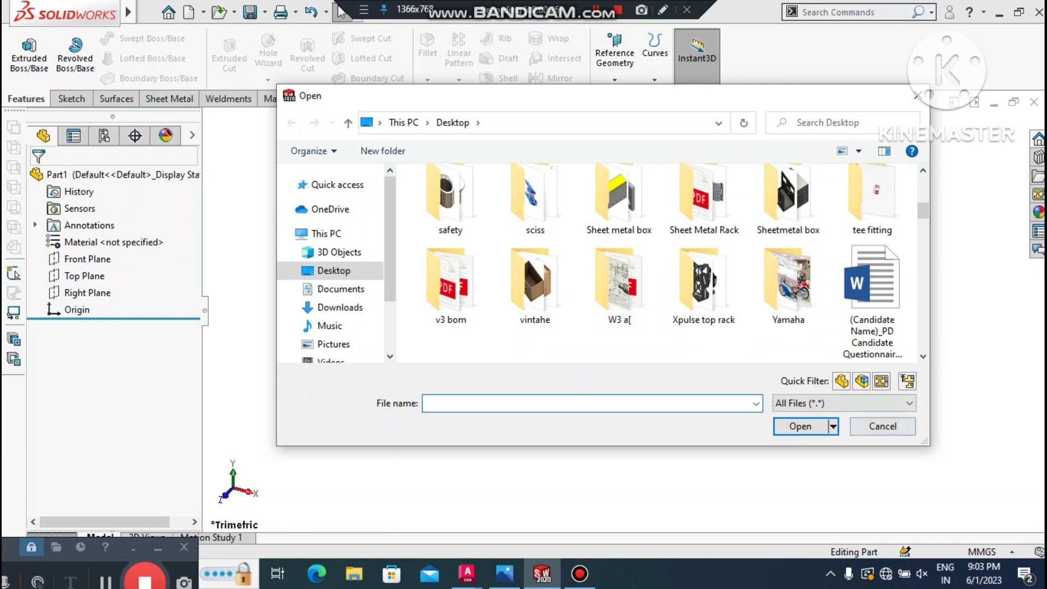
left_click(844, 403)
left_click(840, 397)
left_click(836, 406)
left_click(836, 406)
left_click(836, 401)
left_click(836, 393)
left_click(837, 391)
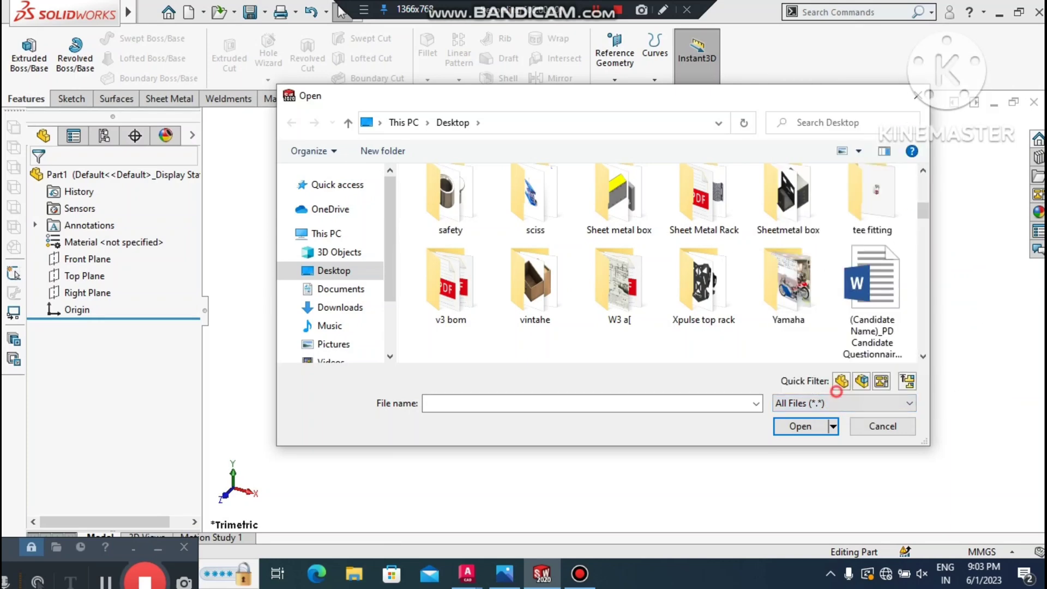
left_click(829, 403)
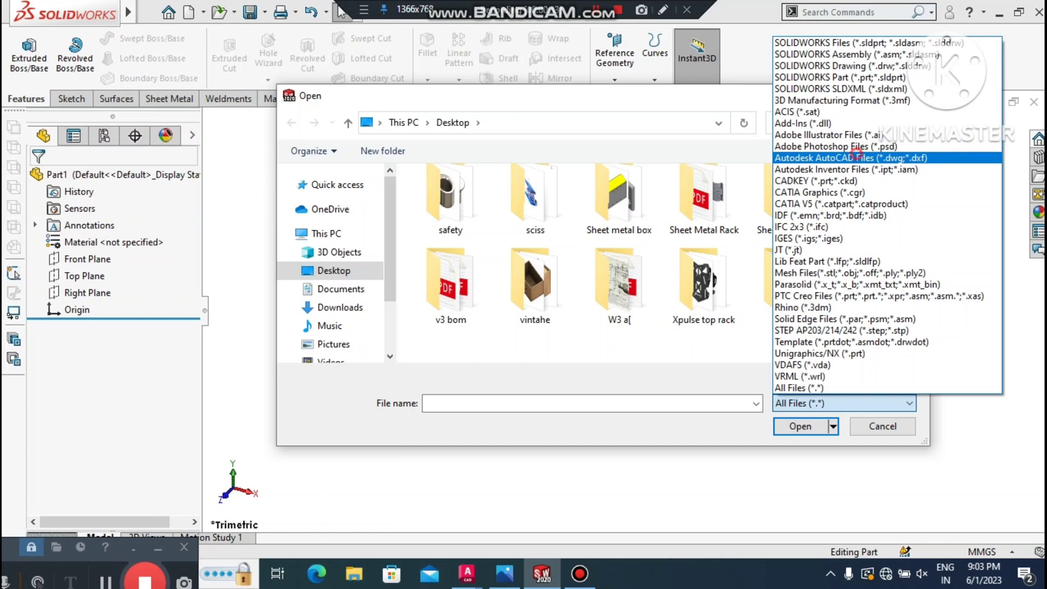
left_click(856, 158)
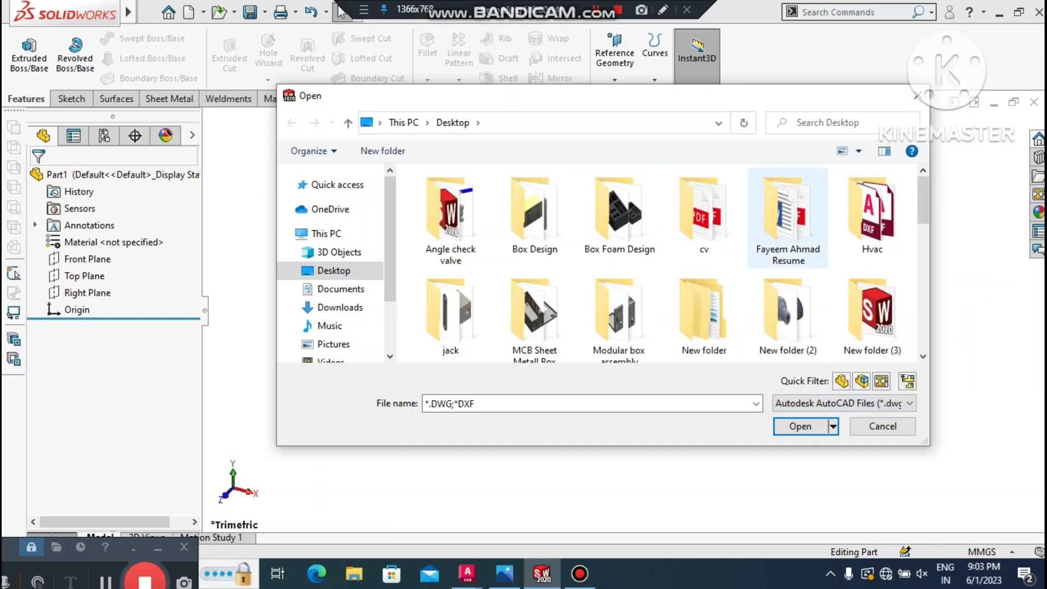
Step: Open the DXF file practise 1 from the Desktop folder
scroll(788, 218, "down", 1)
scroll(788, 218, "down", 5)
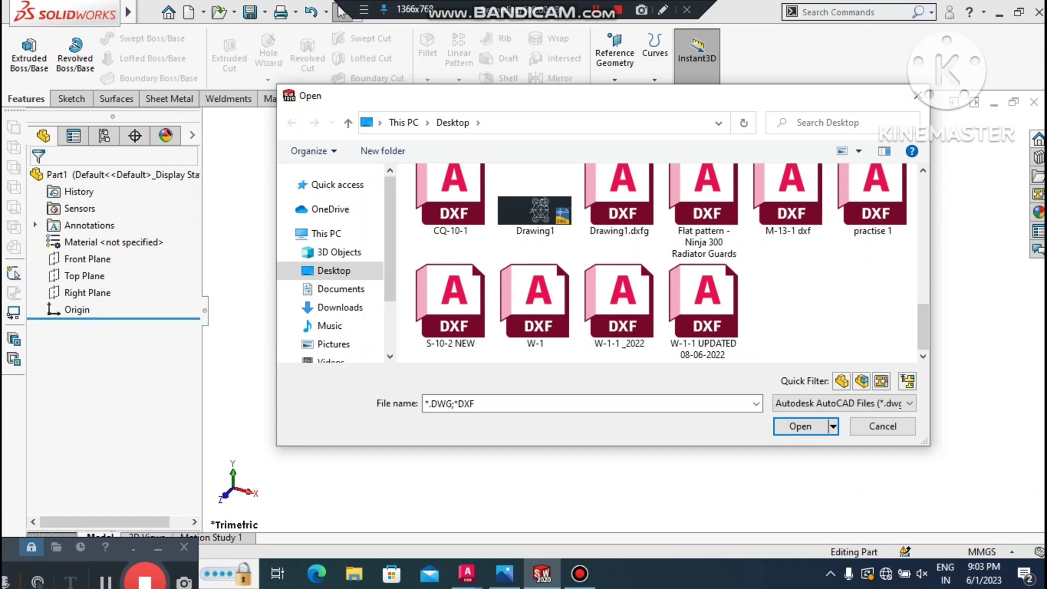
left_click(872, 202)
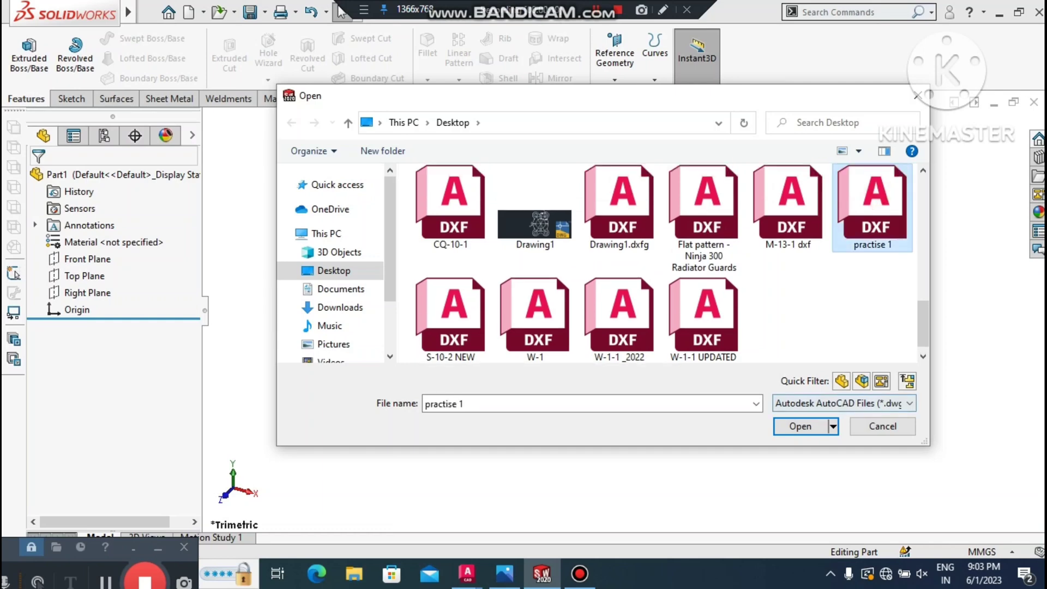
key("Return")
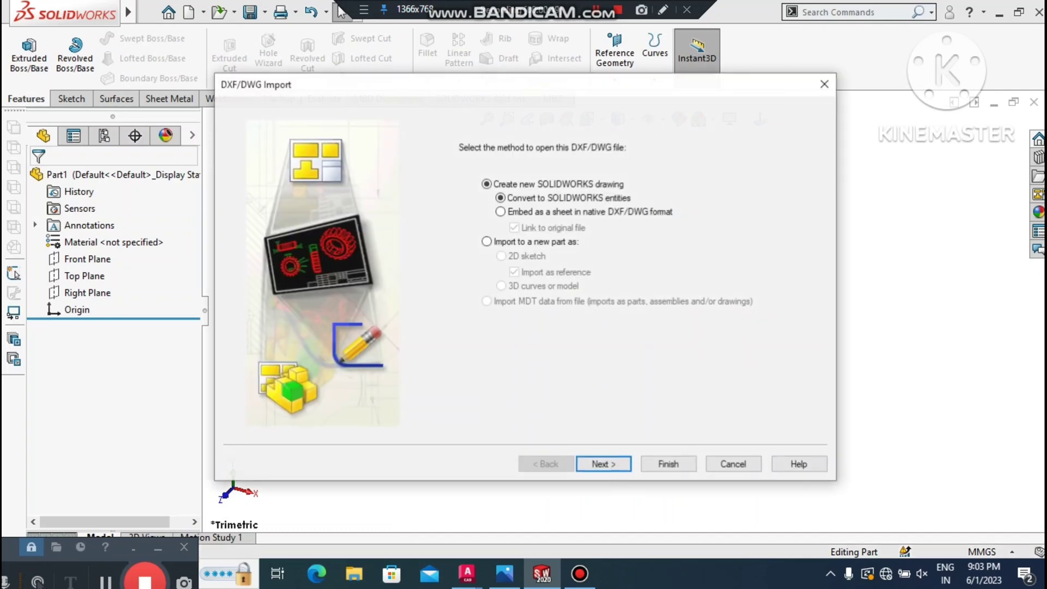
Step: Set the DXF to import to a new part as a 2D sketch, not as reference, with millimeters as the data units
left_click(501, 240)
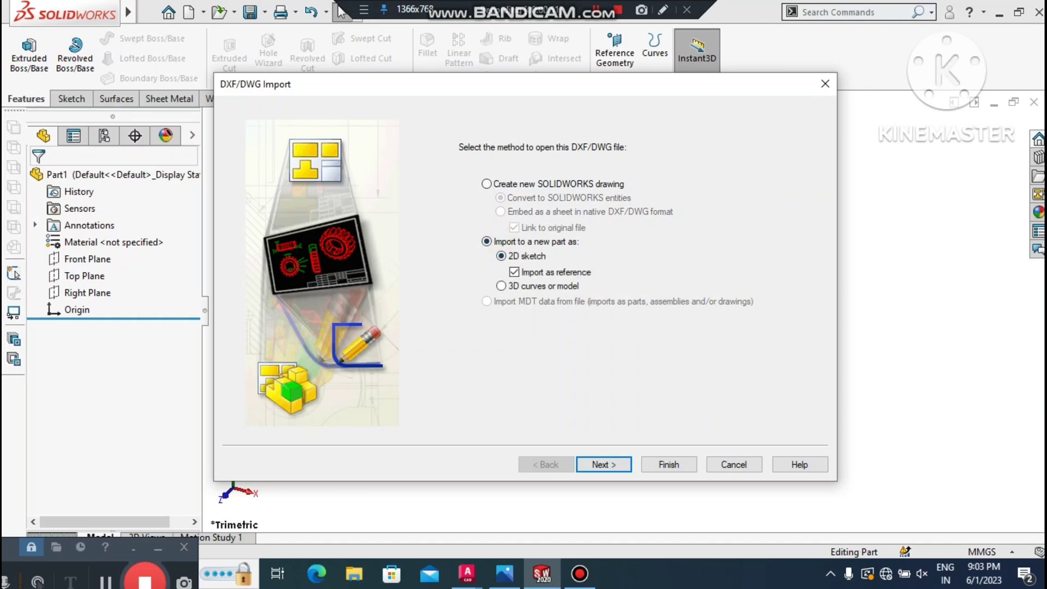
left_click(514, 272)
left_click(619, 464)
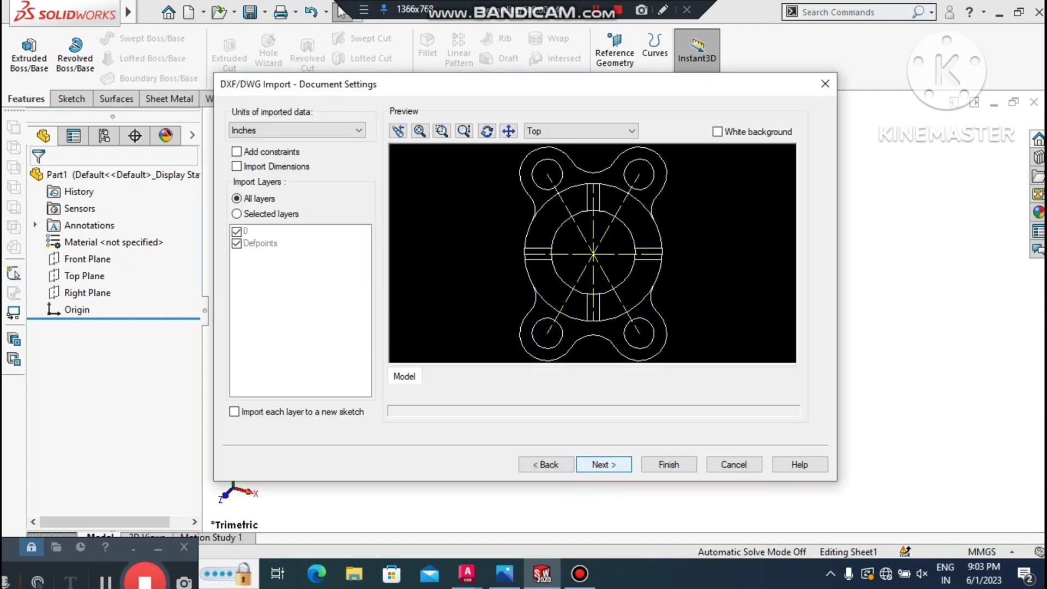
left_click(310, 128)
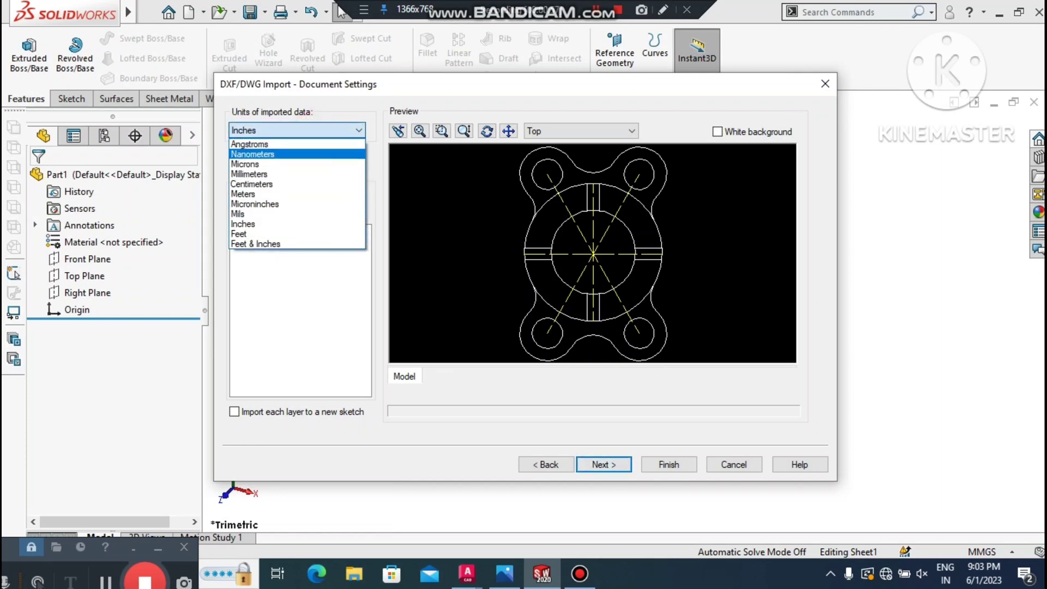
left_click(249, 174)
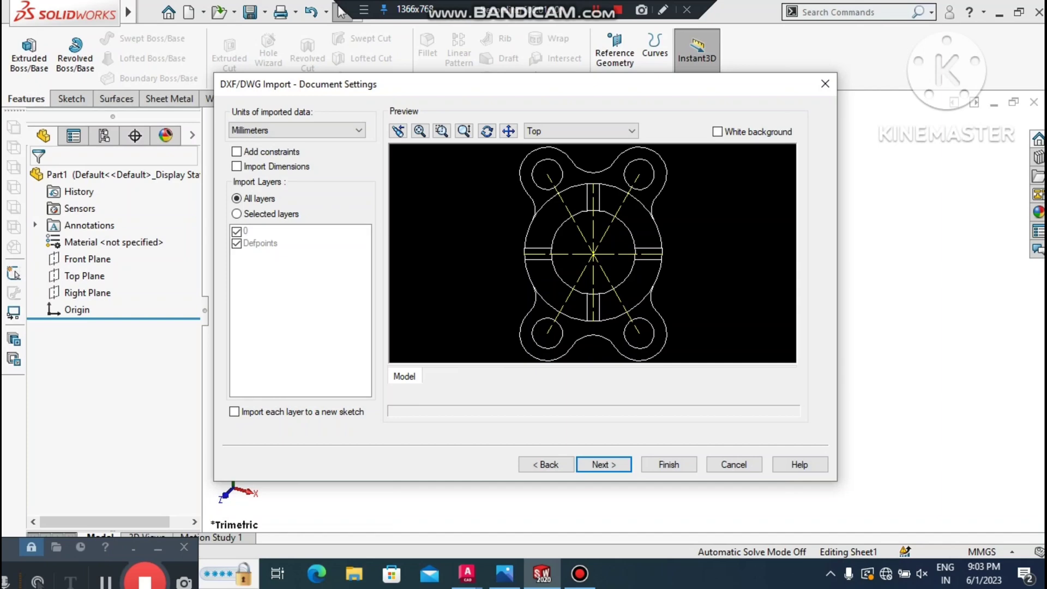
Step: Try the Import Dimensions option in the import preview
left_click(236, 166)
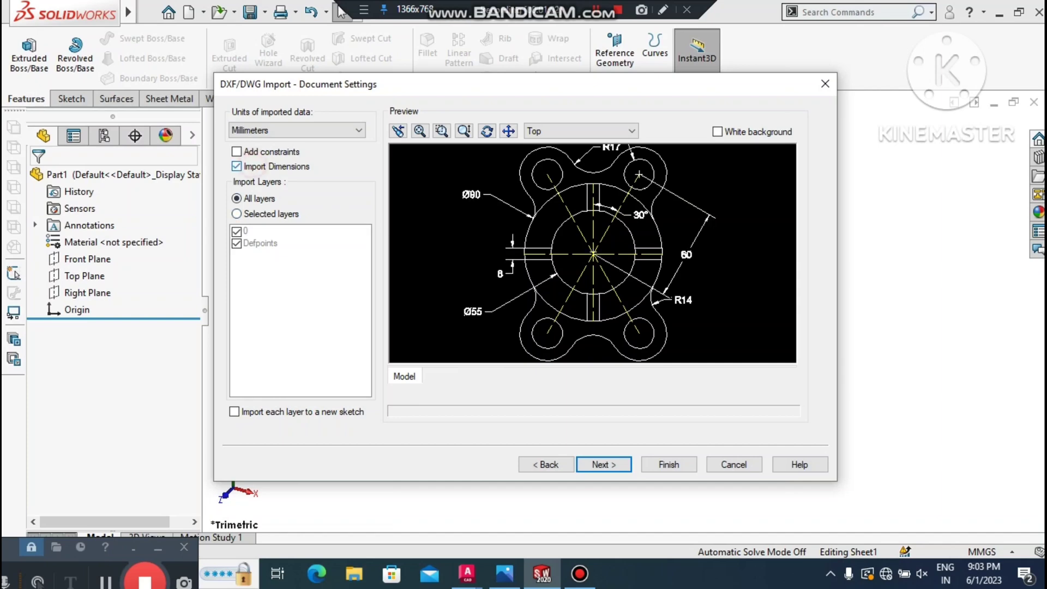
left_click(237, 166)
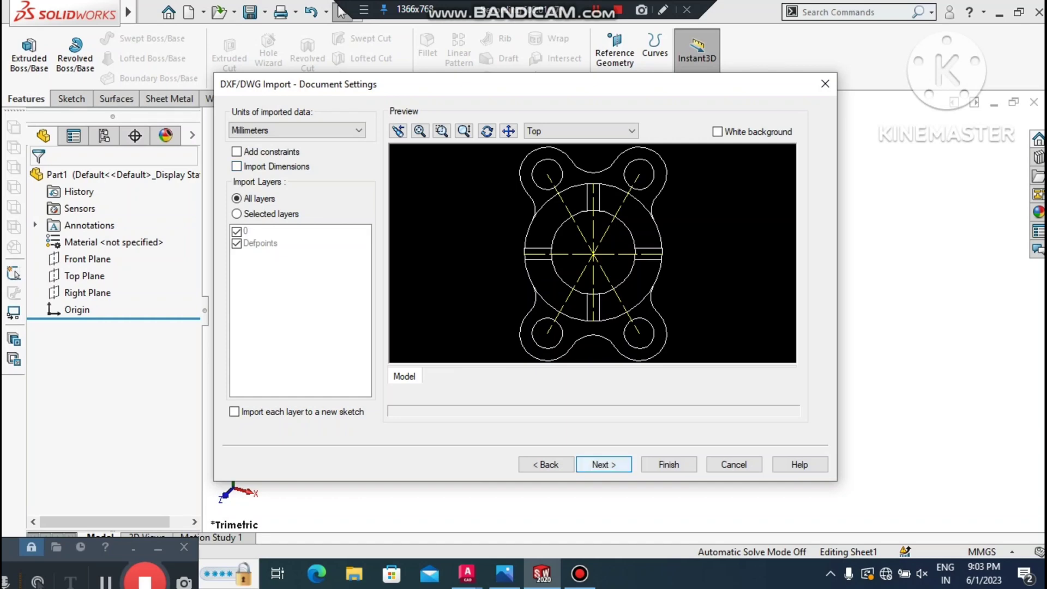
left_click(236, 166)
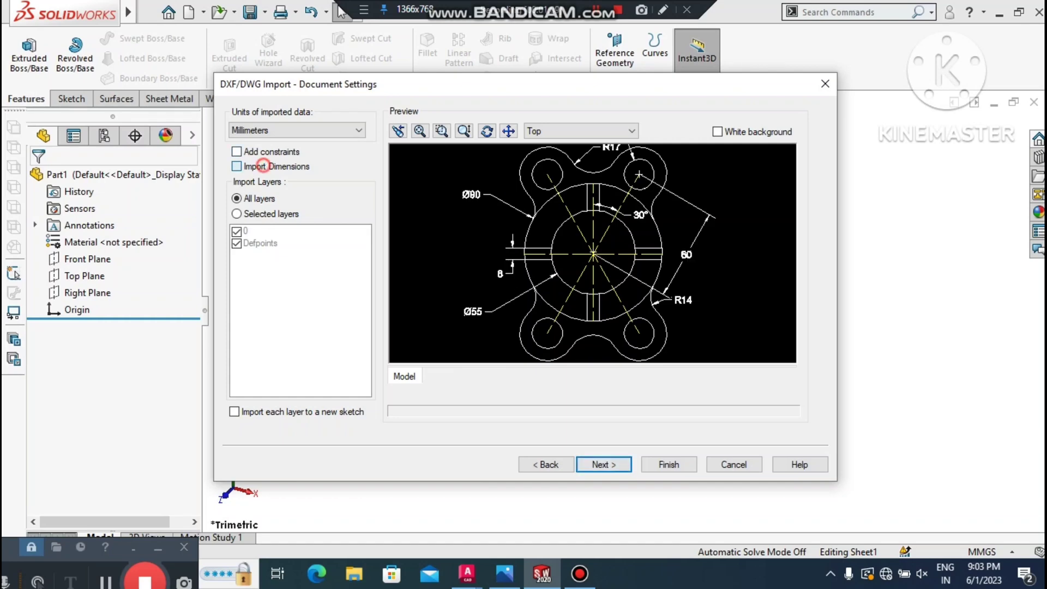
left_click(273, 166)
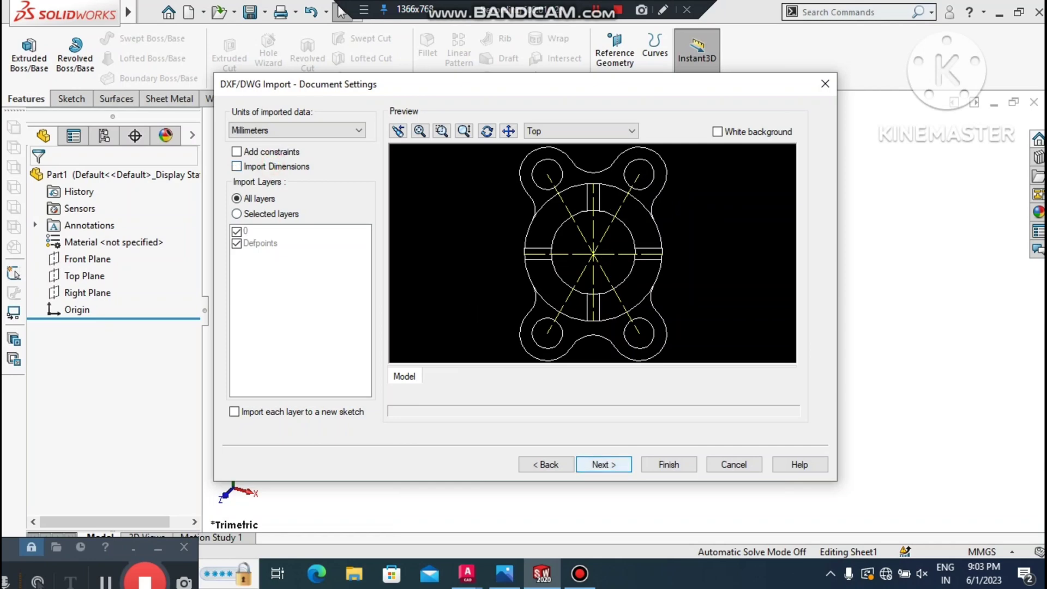
Step: Accept the drawing layer mapping settings and finish importing the DXF into the new part
left_click(613, 464)
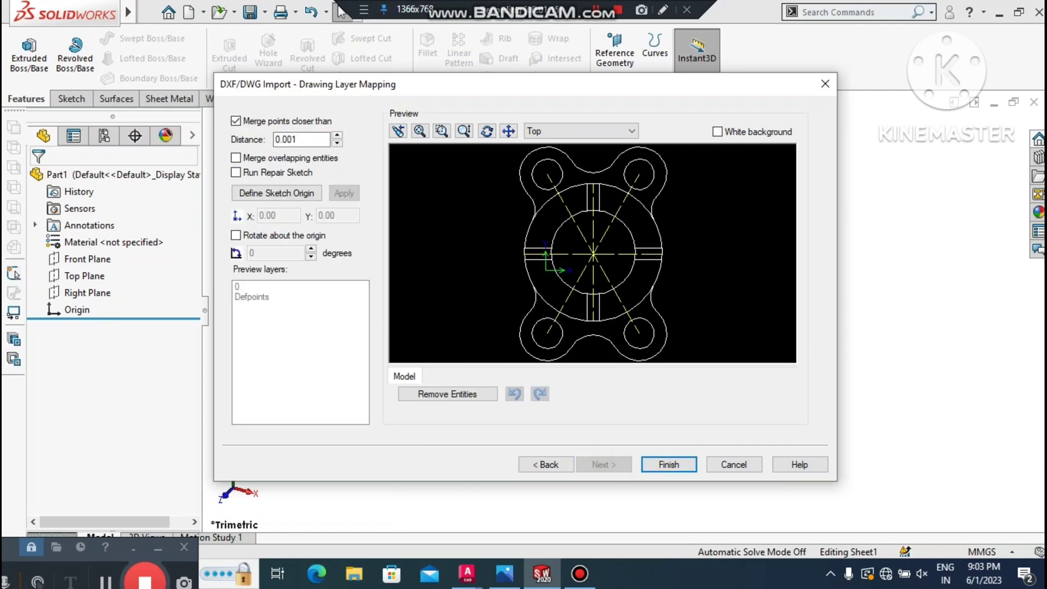
left_click(669, 464)
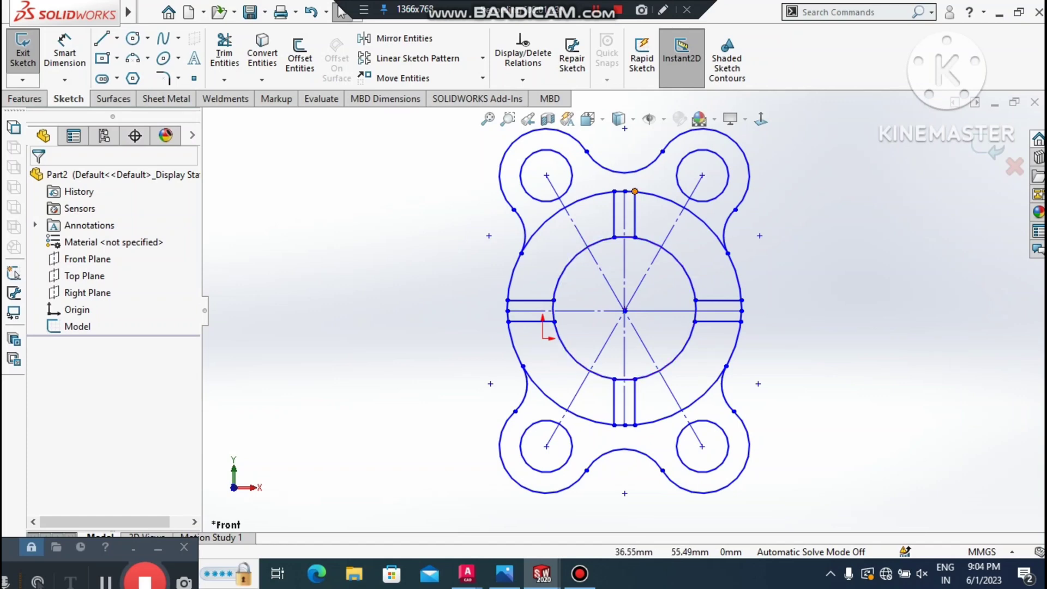
scroll(635, 191, "down", 1)
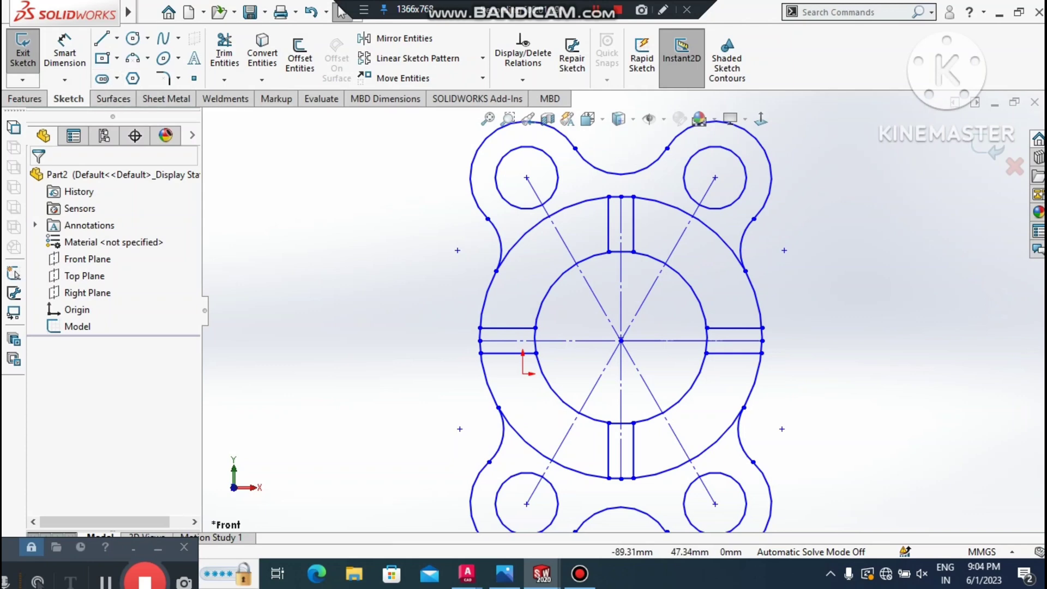
scroll(703, 180, "up", 1)
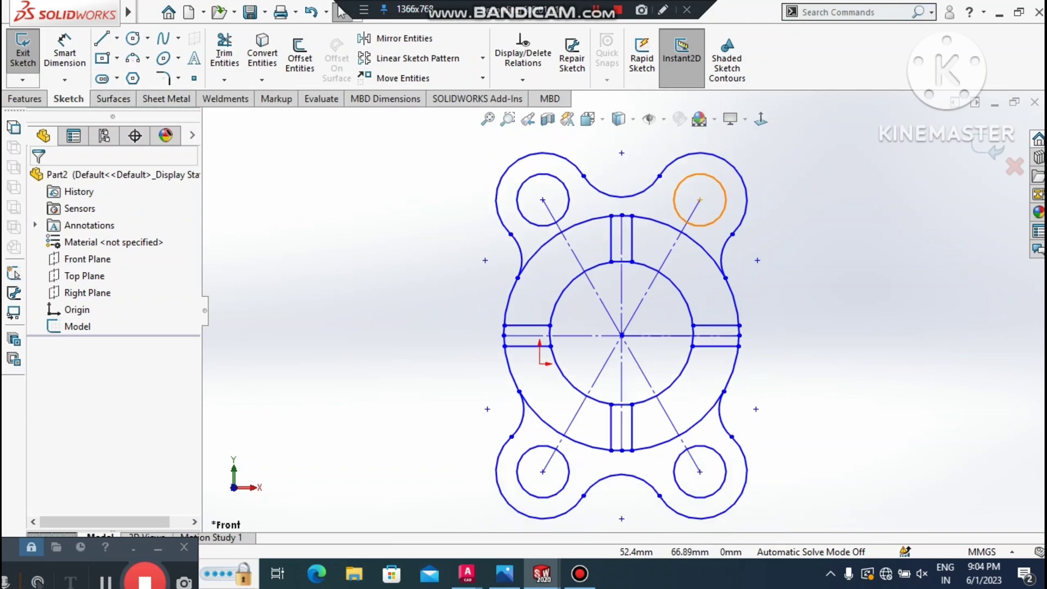
Step: Apply the Plain White scene as the viewport background
left_click(714, 119)
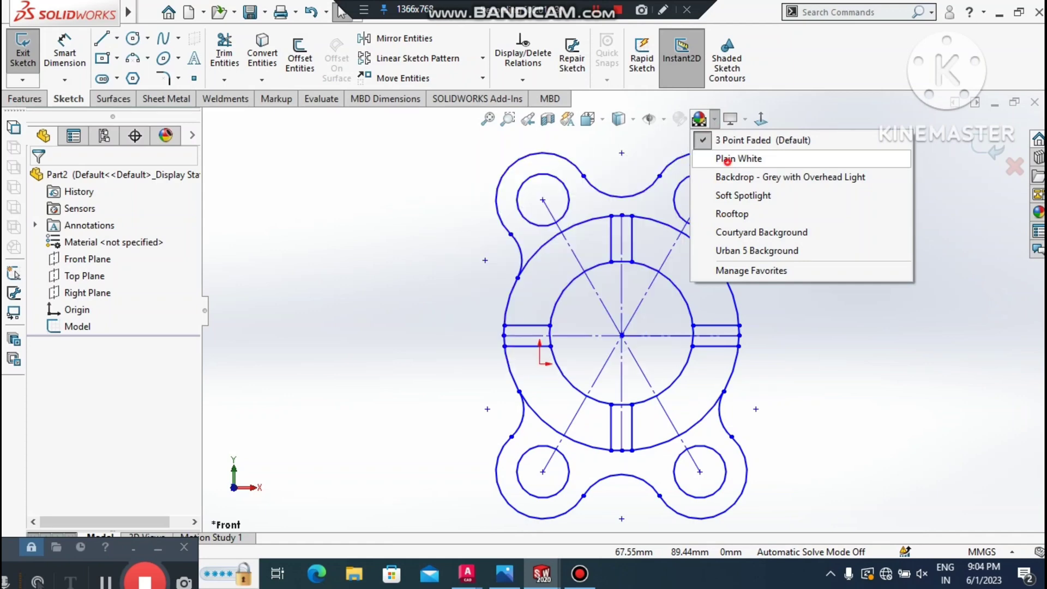
left_click(726, 158)
scroll(628, 311, "up", 1)
scroll(668, 440, "down", 1)
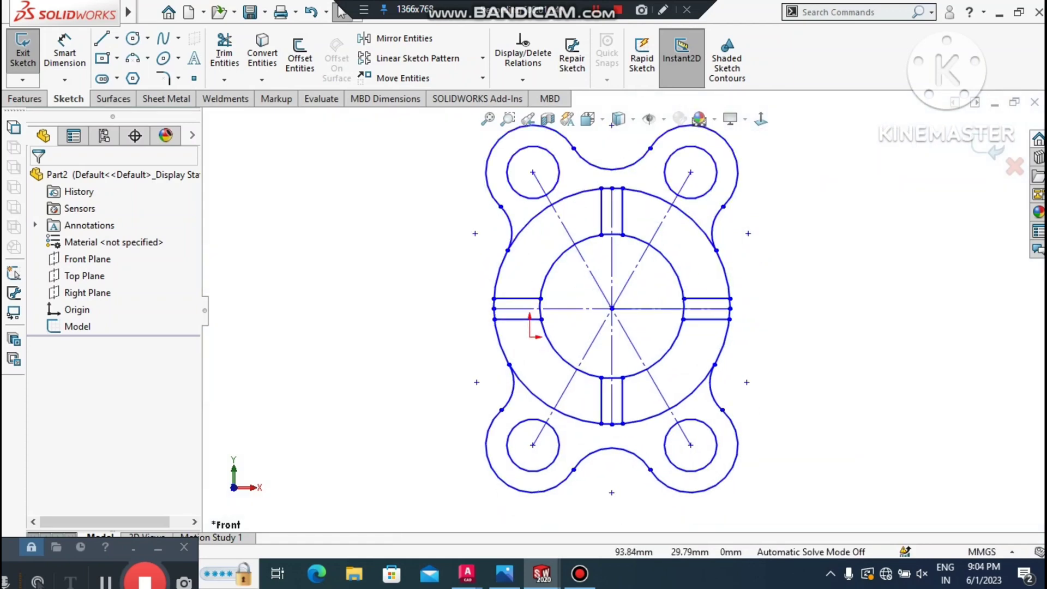
Step: Start an Extruded Boss/Base from the imported sketch with the four ring segments between the narrow slots as contours
left_click(24, 98)
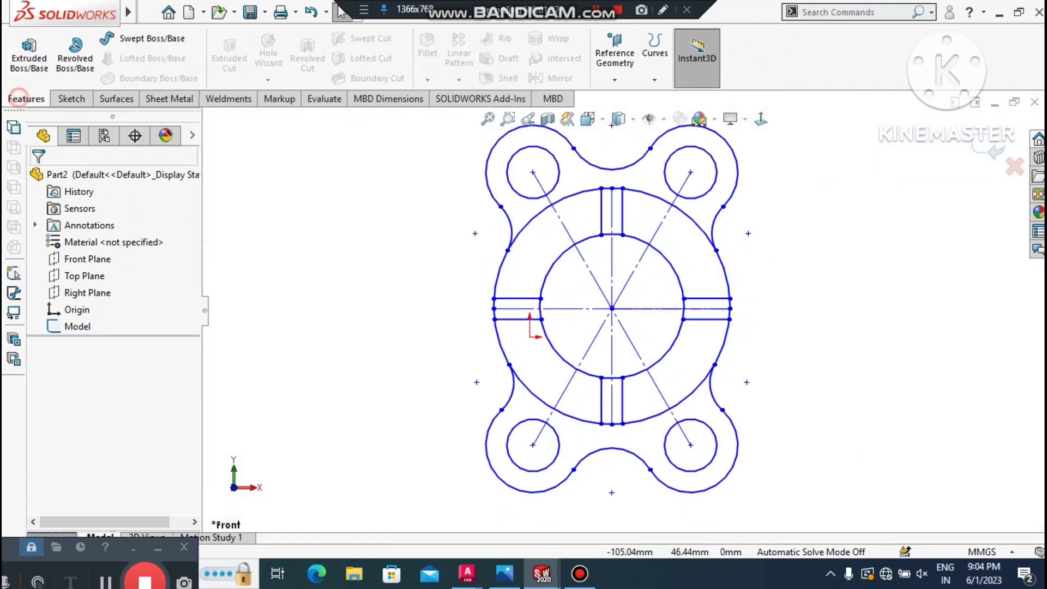
left_click(29, 52)
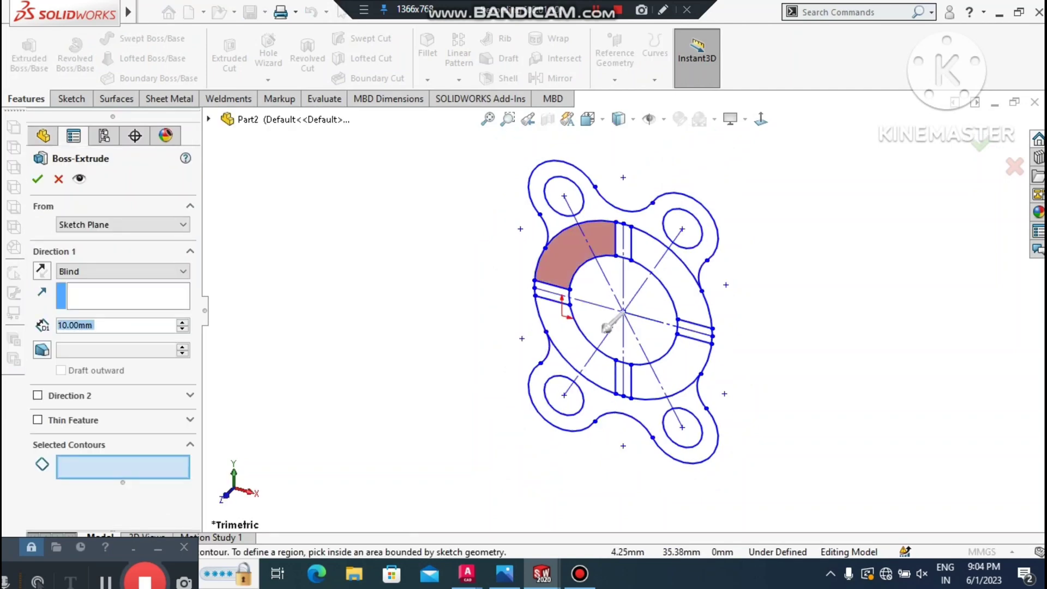
left_click(578, 248)
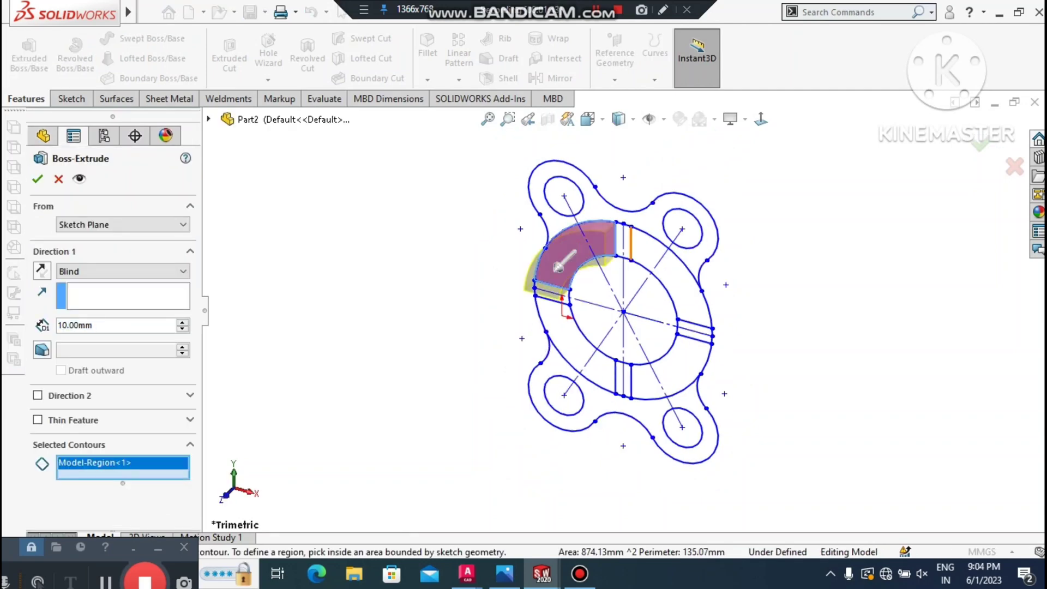
left_click(672, 270)
left_click(676, 367)
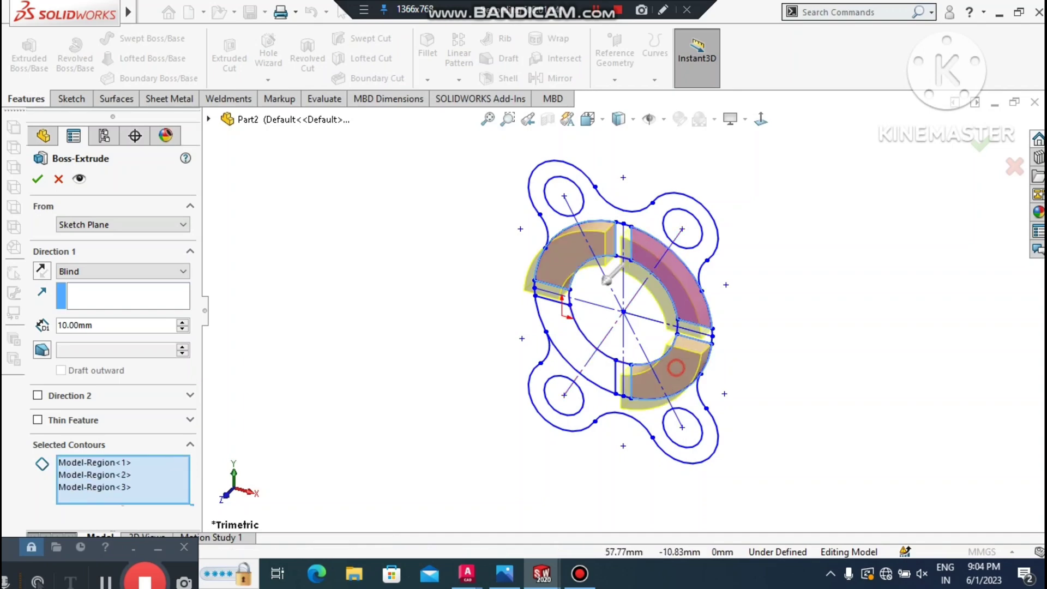
left_click(565, 342)
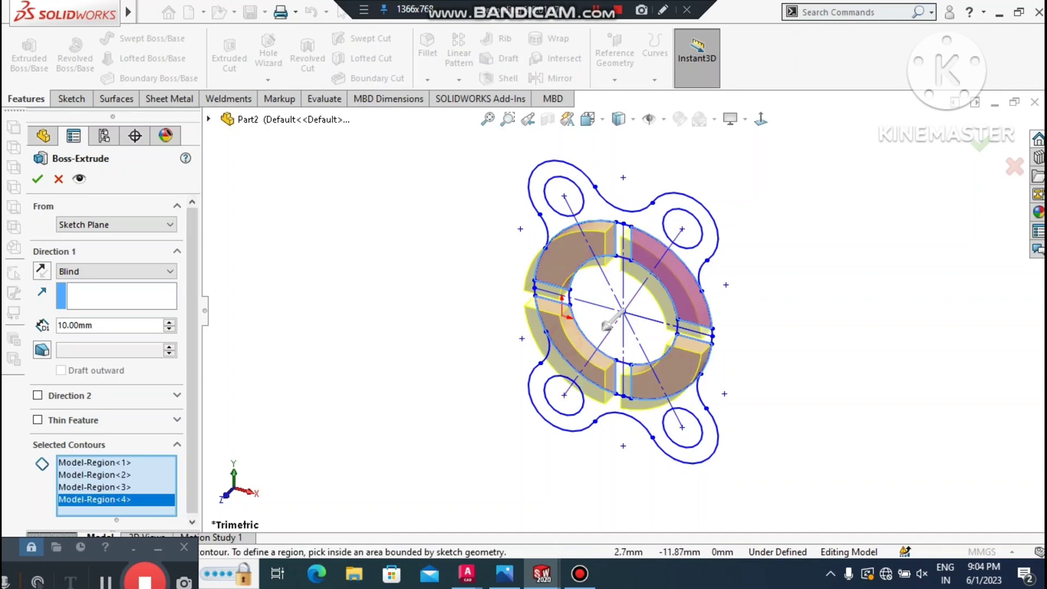
Step: Extrude the four ring segments 20 mm with the Mid Plane end condition
scroll(567, 340, "down", 3)
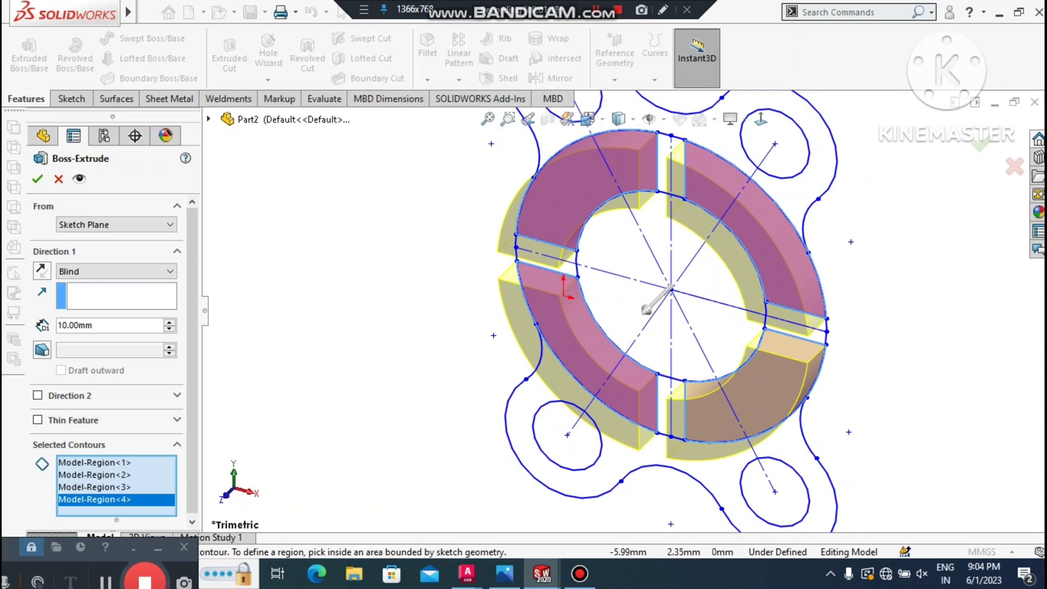
scroll(668, 314, "up", 2)
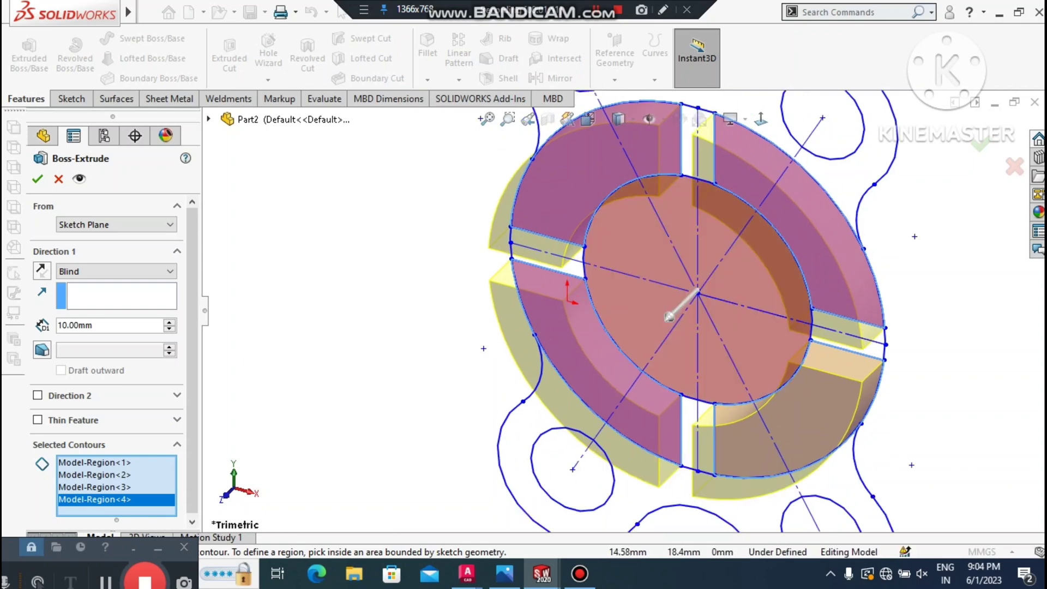
scroll(636, 273, "up", 2)
middle_click_drag(494, 273, 510, 175)
scroll(676, 298, "up", 4)
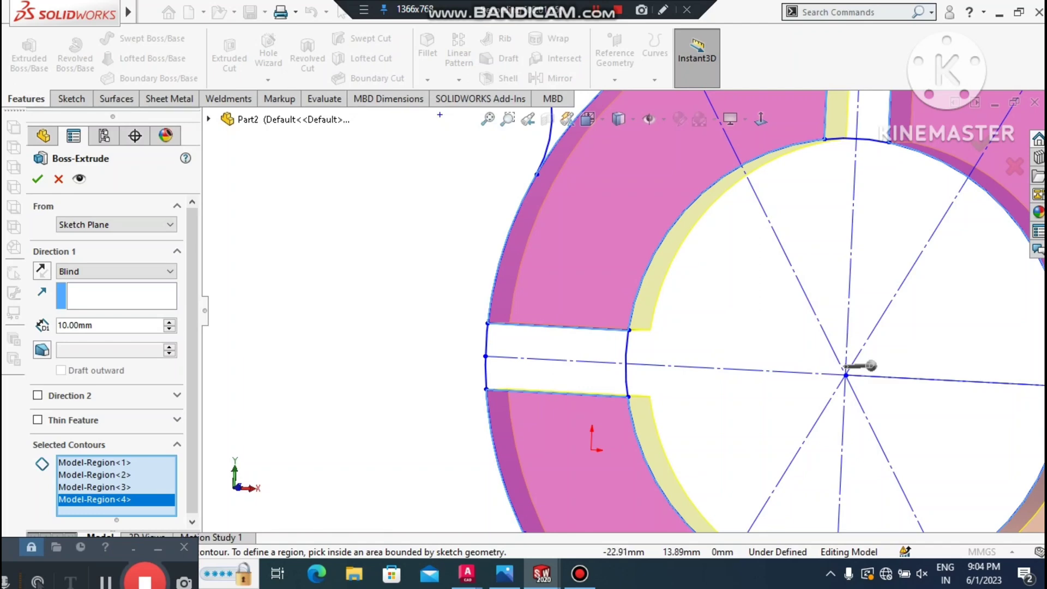
scroll(763, 343, "down", 2)
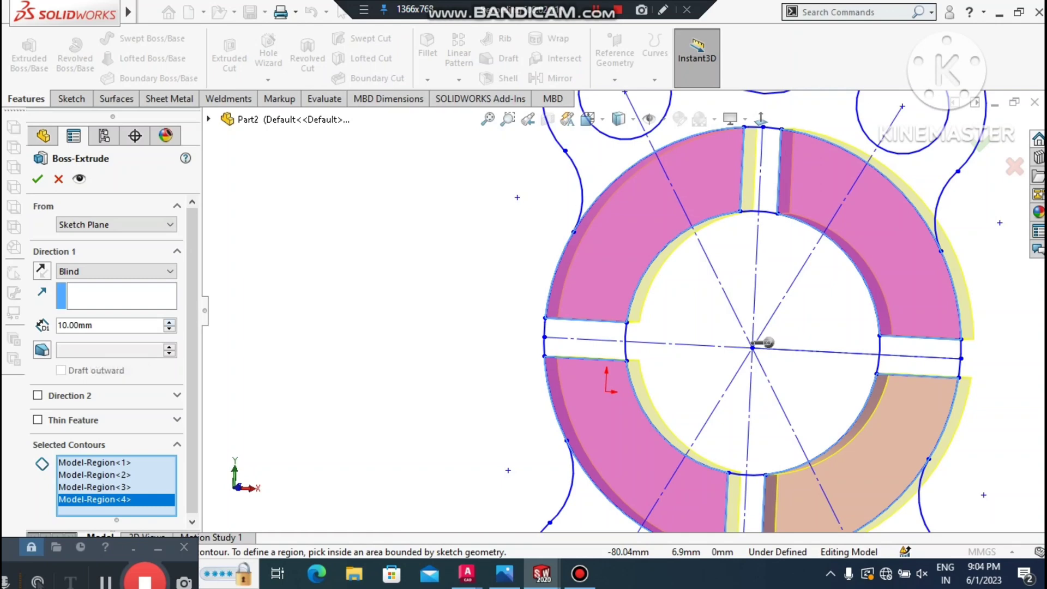
left_click(169, 323)
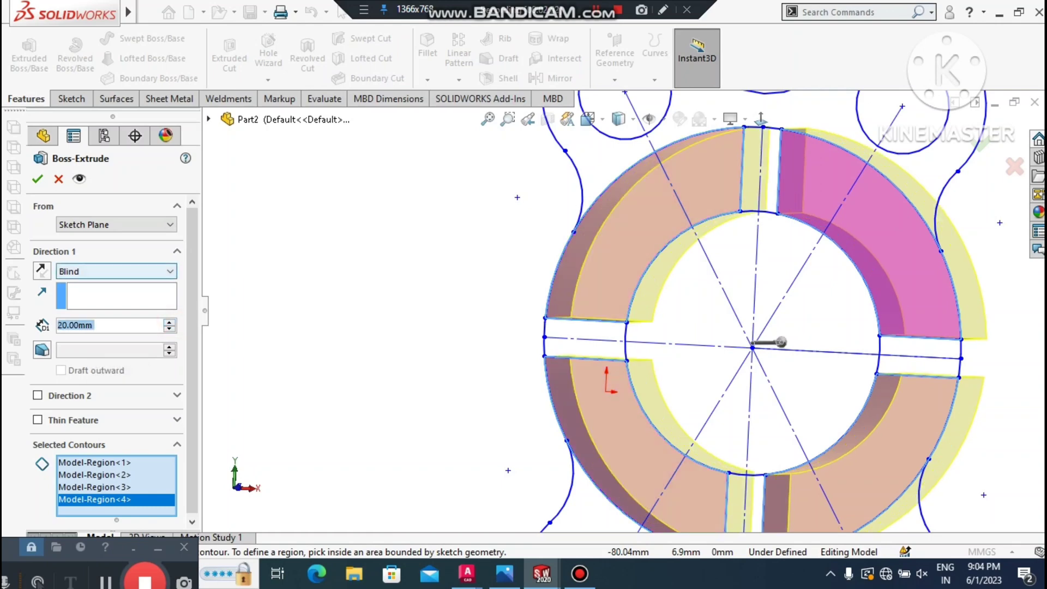
left_click(88, 271)
left_click(85, 330)
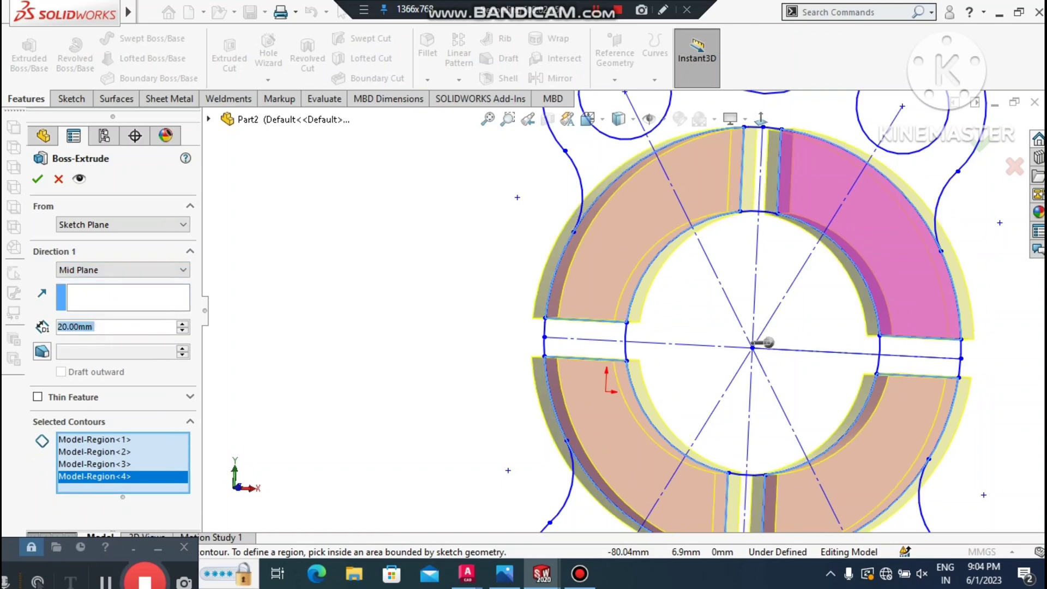
left_click(37, 178)
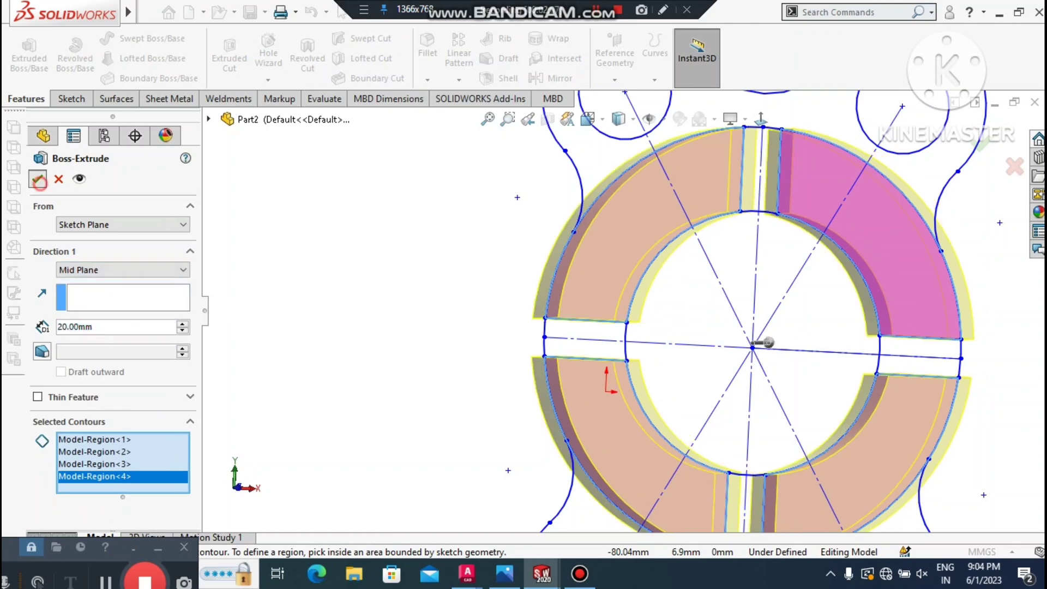
scroll(714, 327, "up", 2)
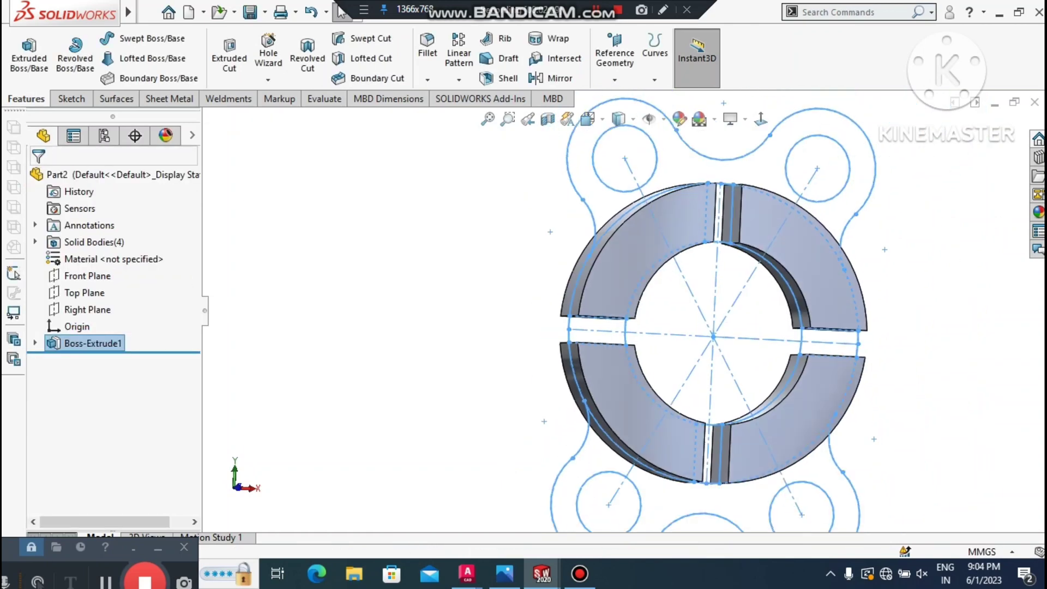
left_click(394, 245)
middle_click_drag(395, 245, 308, 267)
scroll(622, 310, "up", 1)
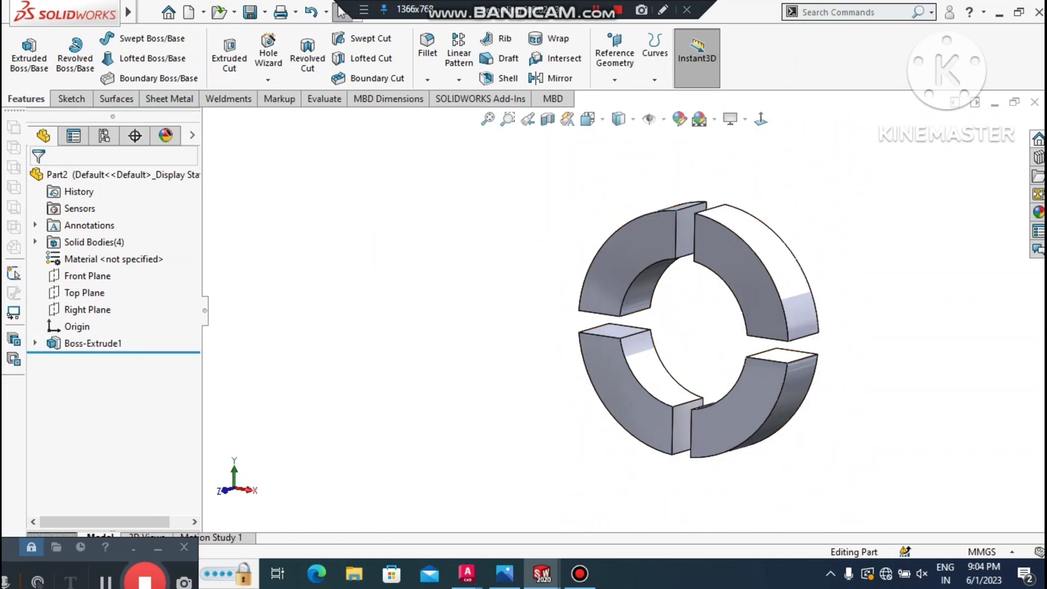
double_click(35, 343)
left_click(35, 343)
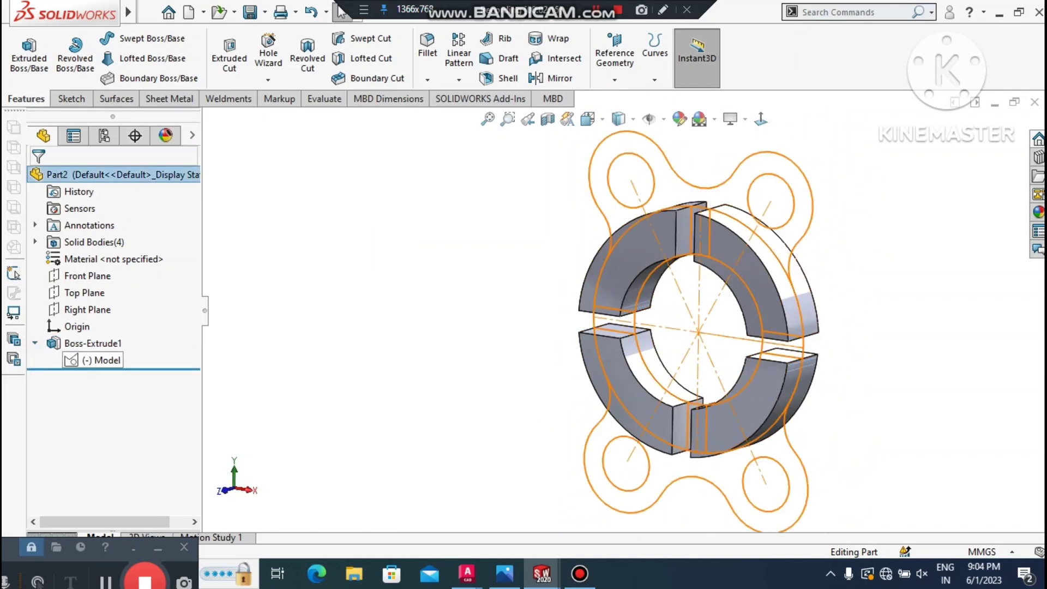
right_click(90, 360)
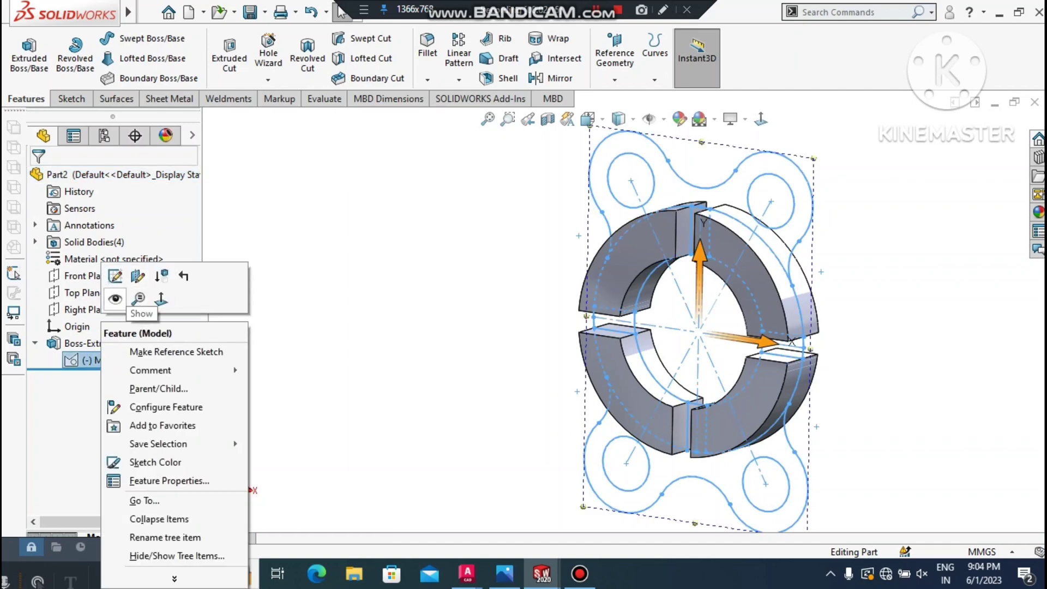
left_click(352, 295)
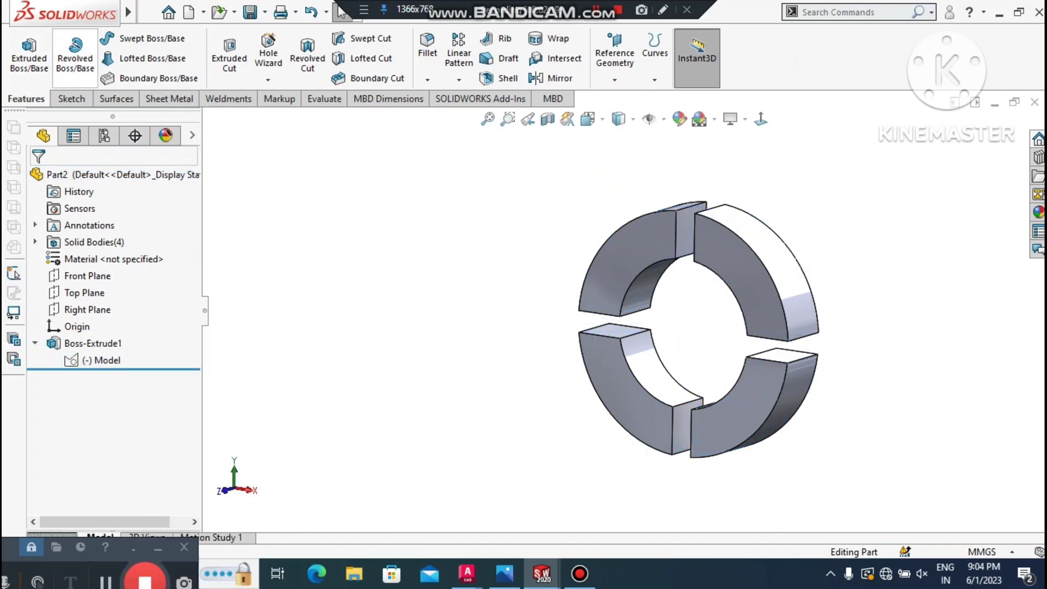
Step: Start an Extruded Boss/Base from the imported Model sketch with the two-holed lug plates above and below the ring as contours
left_click(29, 55)
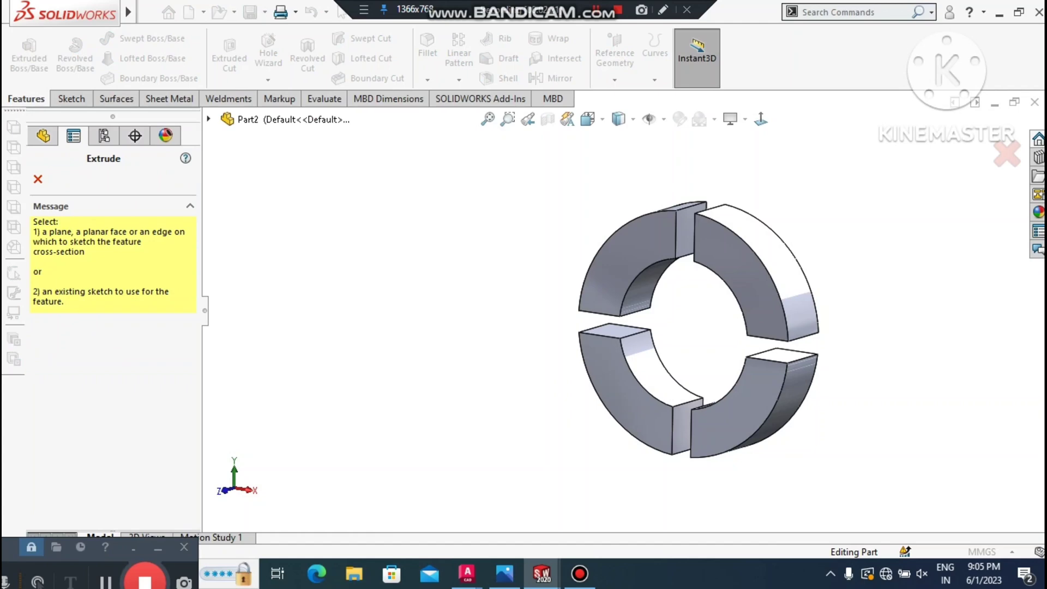
left_click(208, 119)
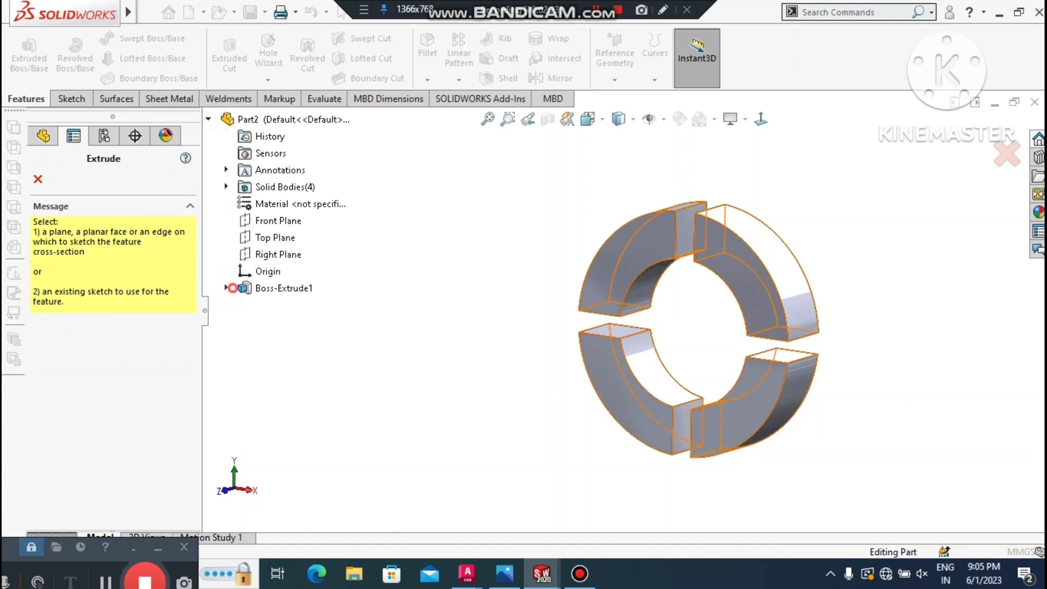
left_click(226, 288)
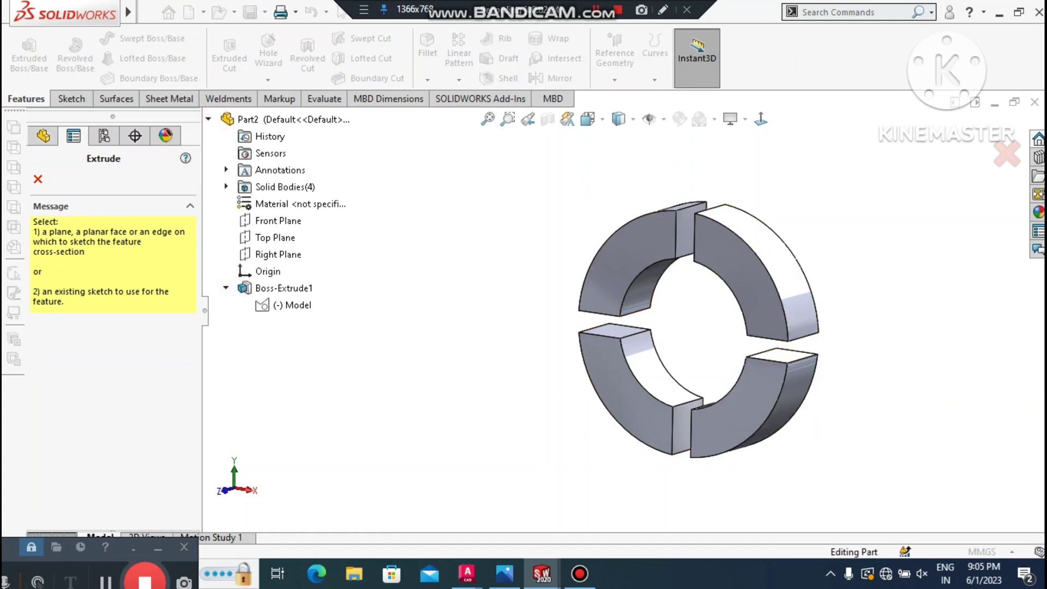
left_click(289, 305)
left_click(29, 57)
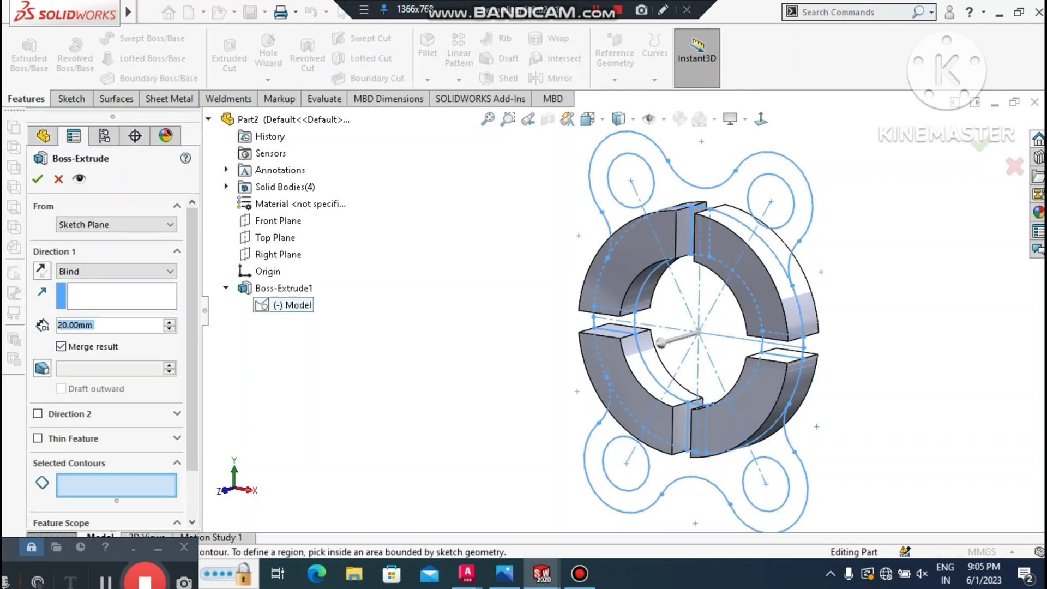
left_click(666, 181)
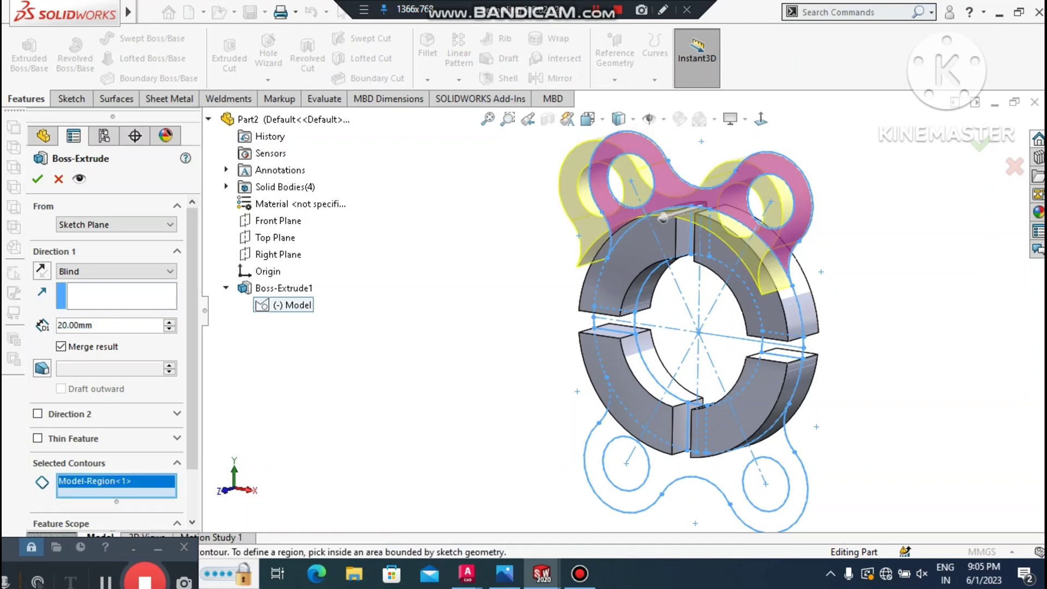
left_click(790, 460)
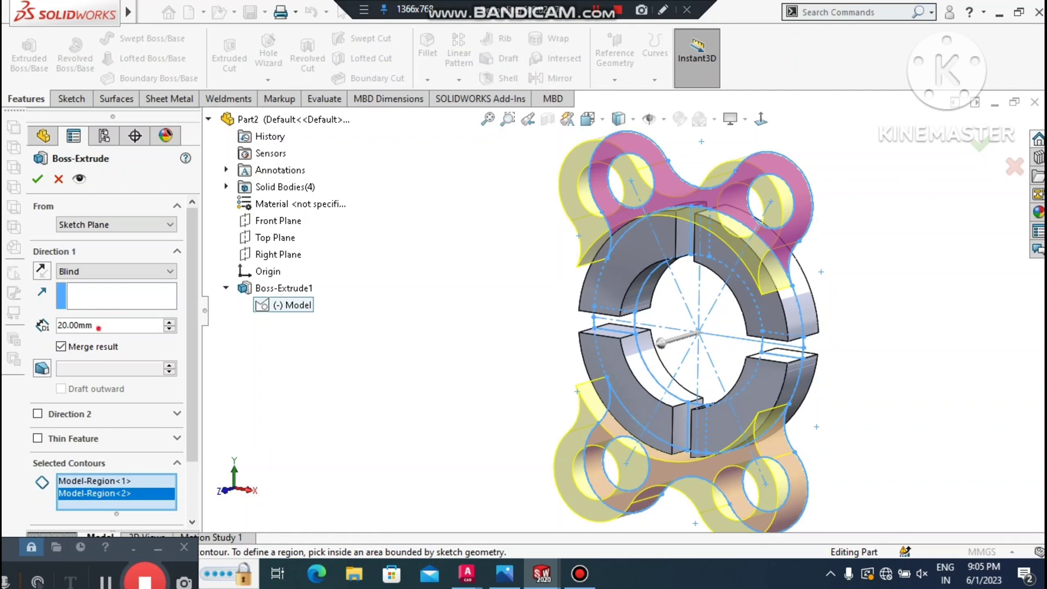
Step: Extrude the two lug plates 15 mm with the Mid Plane end condition
left_click(99, 327)
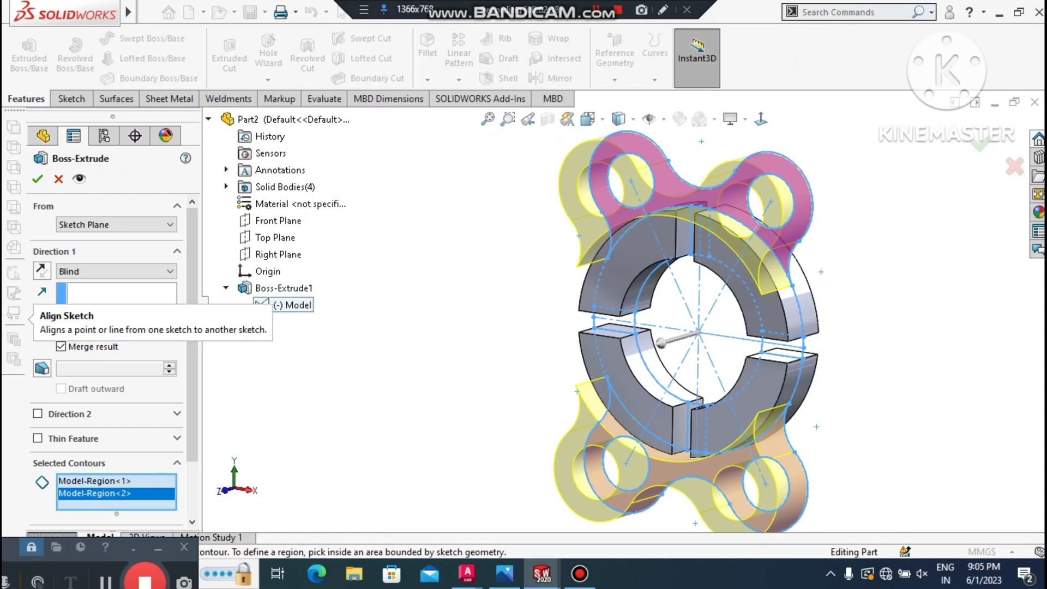
type("15")
key("Return")
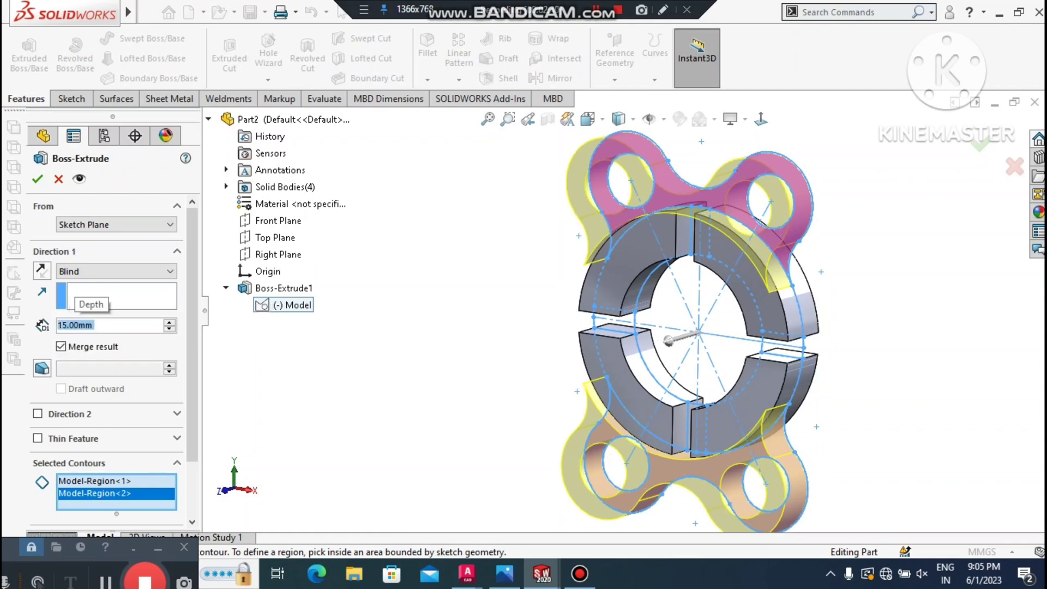
left_click(120, 271)
left_click(77, 345)
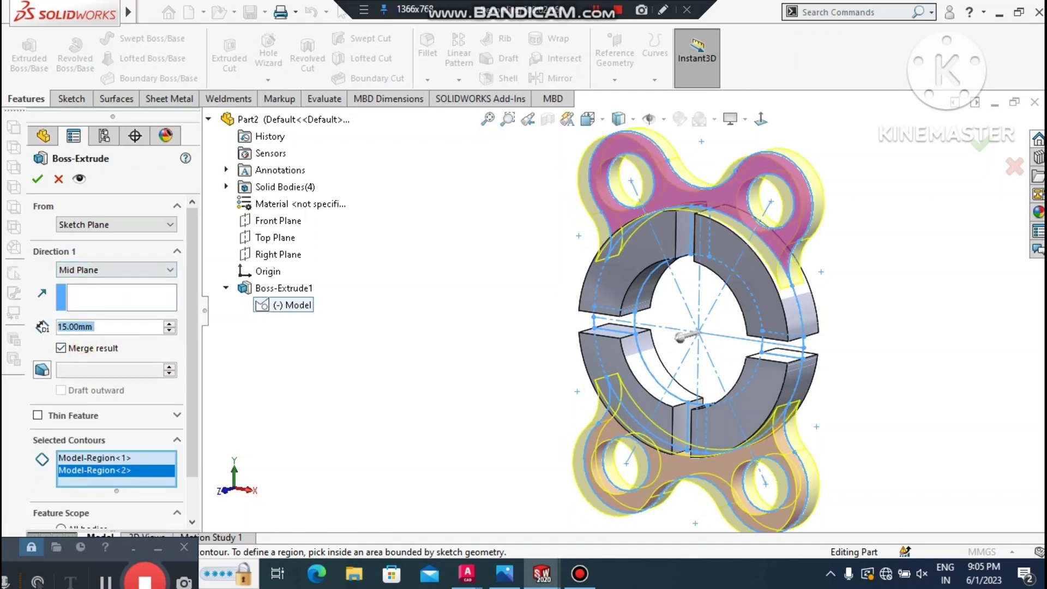
left_click(37, 179)
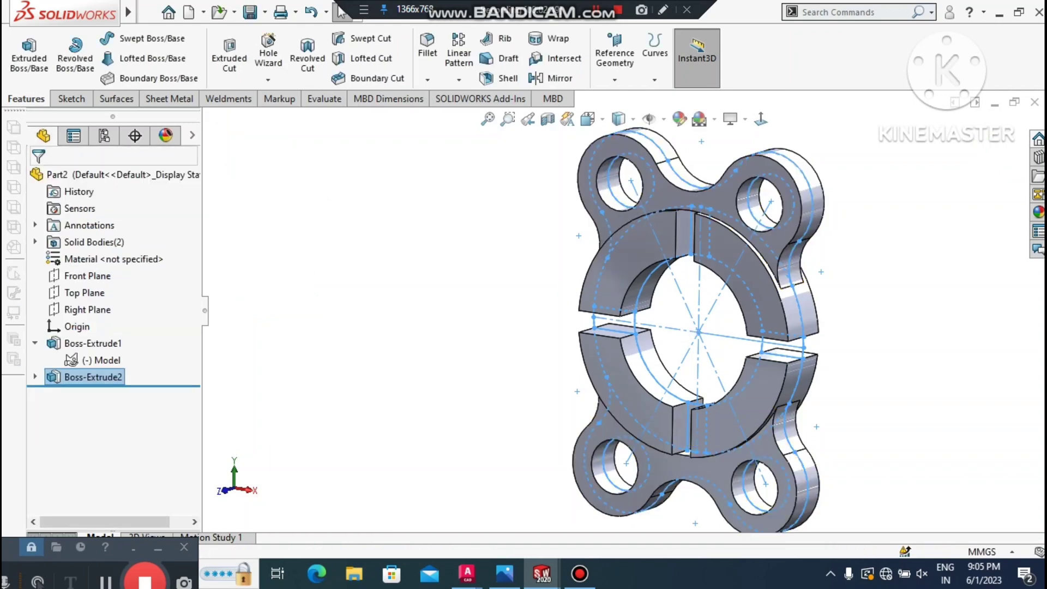
Step: Start another Extruded Boss/Base from the imported Model sketch with the ring's left slot region as the contour
left_click(468, 437)
middle_click_drag(467, 437, 521, 451)
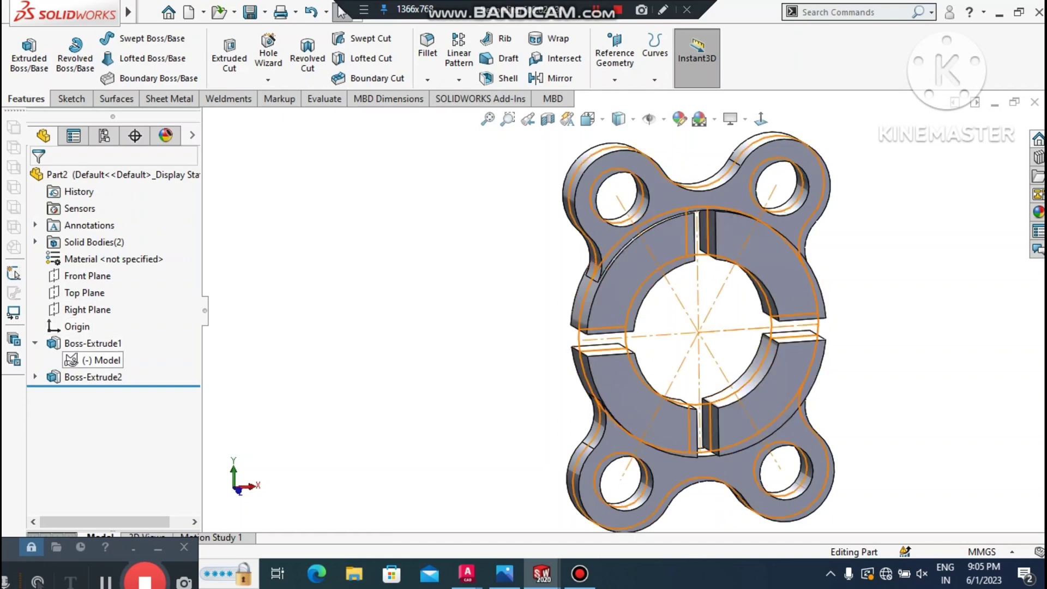
left_click(28, 55)
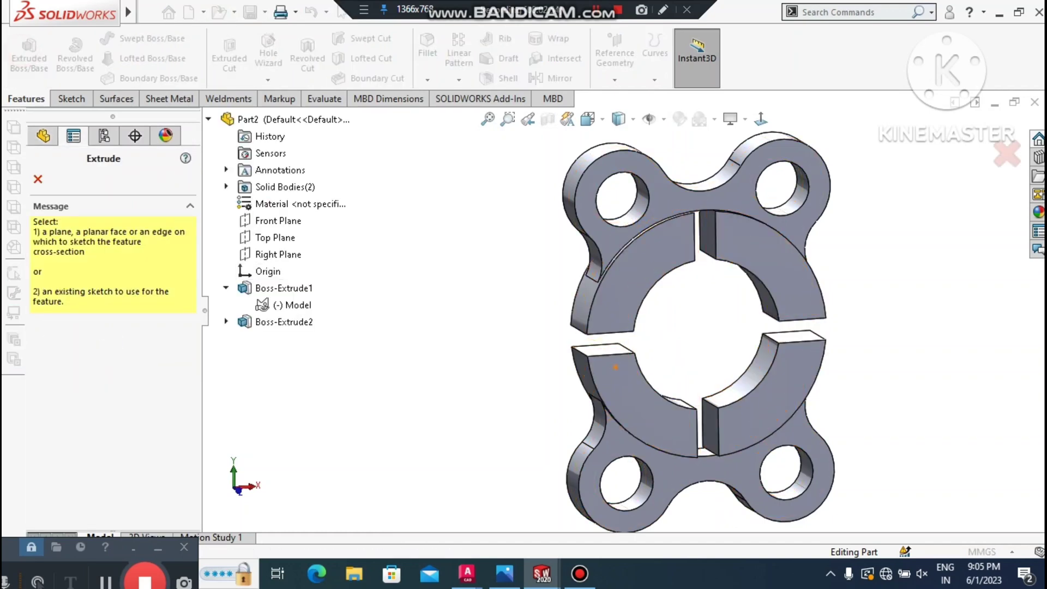
left_click(709, 337)
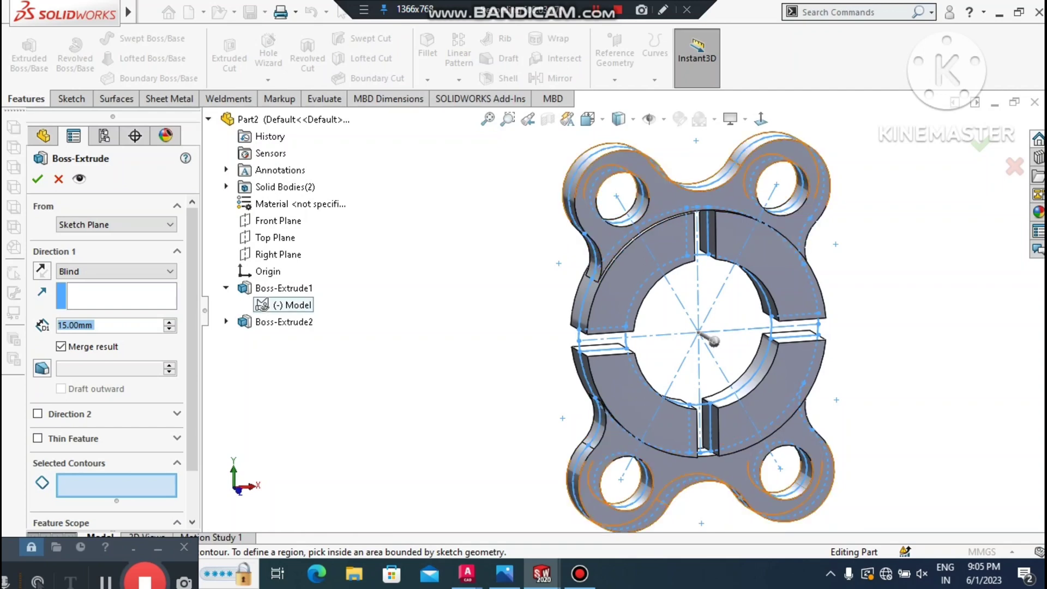
scroll(600, 362, "down", 4)
left_click(623, 312)
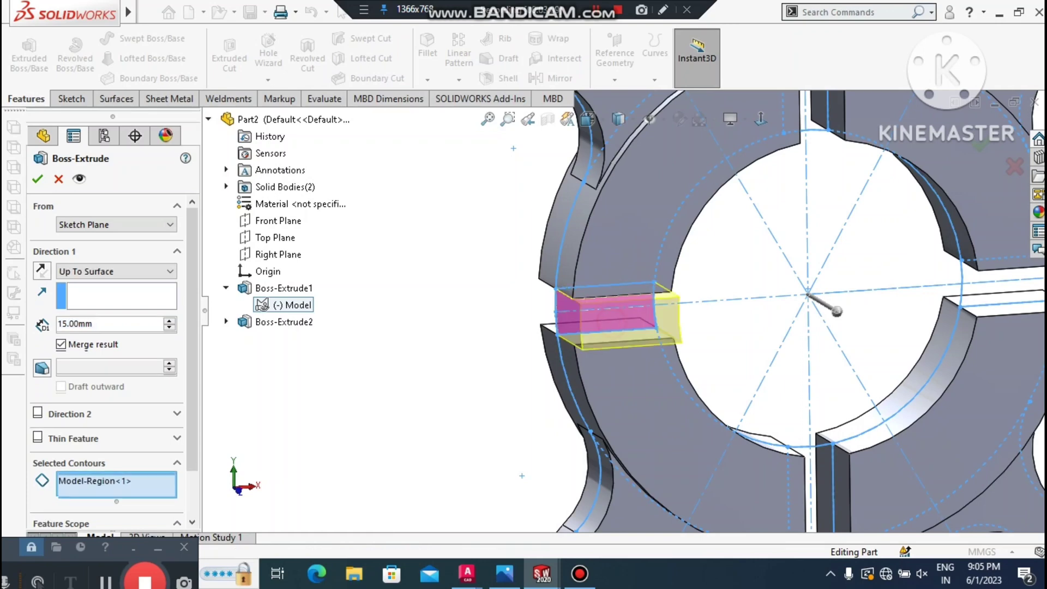
Step: Adjust the left slot extrusion to a Blind depth of 71 mm
scroll(625, 312, "up", 1)
scroll(625, 319, "up", 2)
scroll(867, 291, "down", 3)
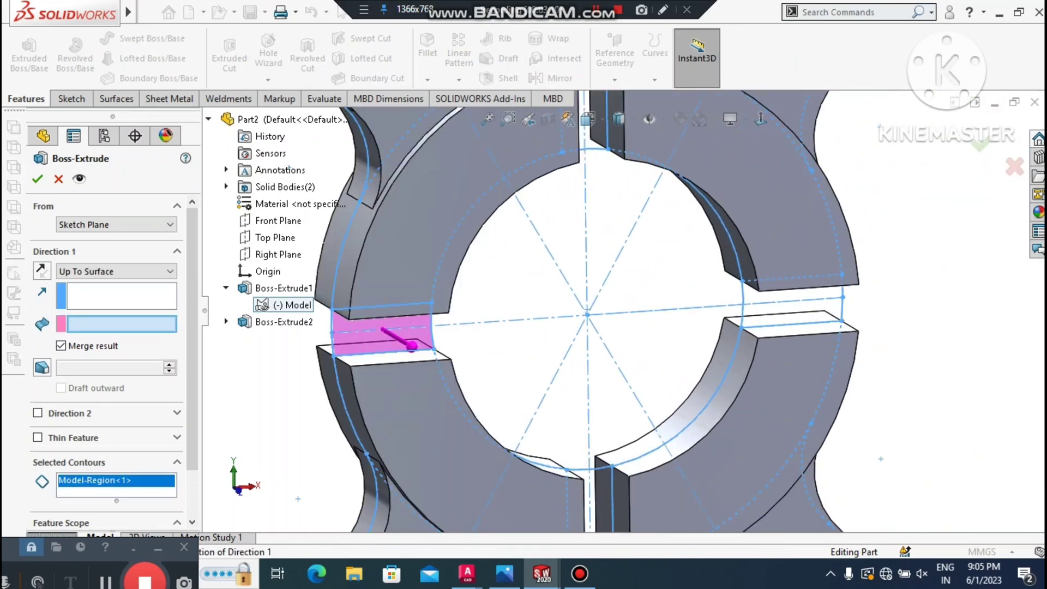
left_click(786, 308)
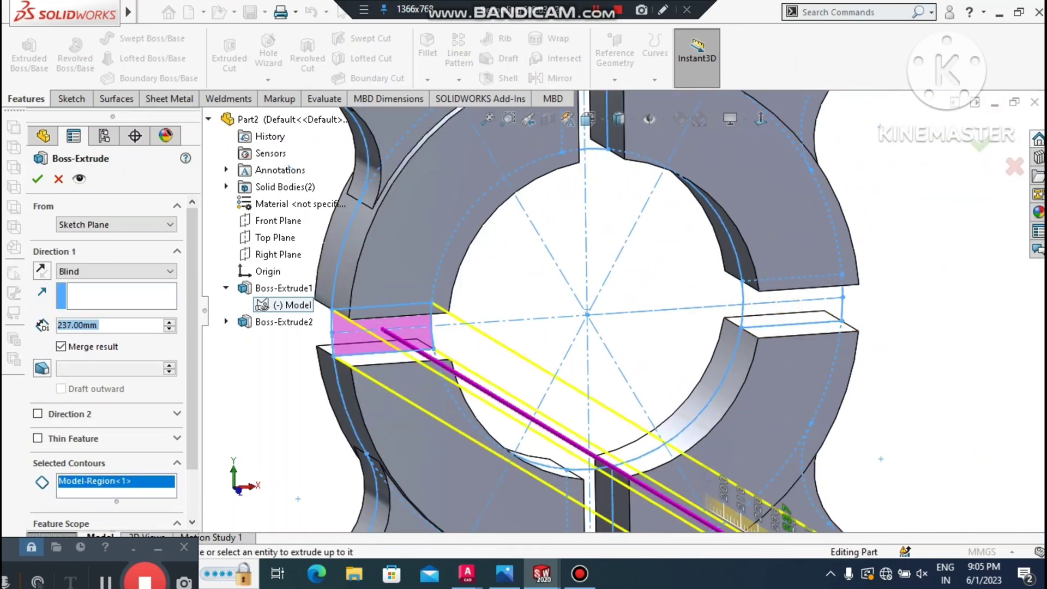
left_click_drag(504, 402, 509, 405)
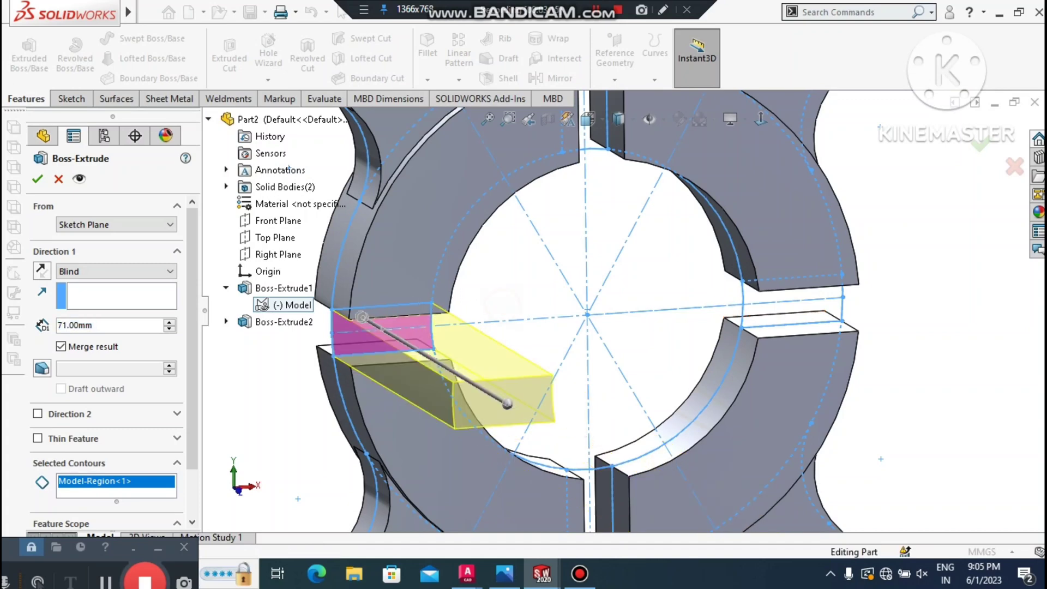
Step: Add the ring's lower, right and upper slot regions to the selected contours of the extrusion
scroll(624, 308, "up", 3)
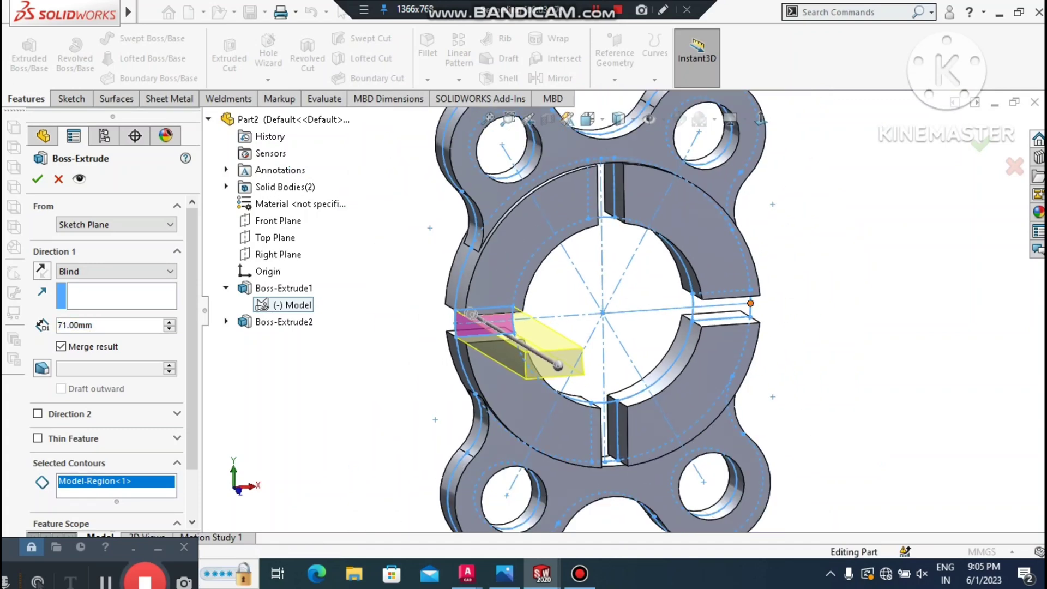
scroll(741, 306, "down", 3)
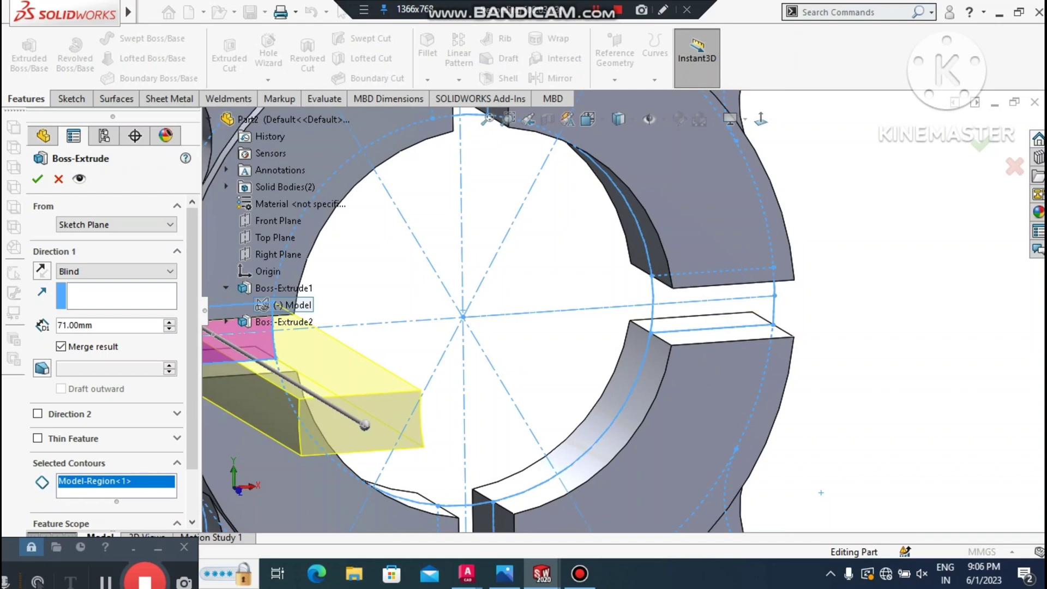
scroll(654, 314, "up", 3)
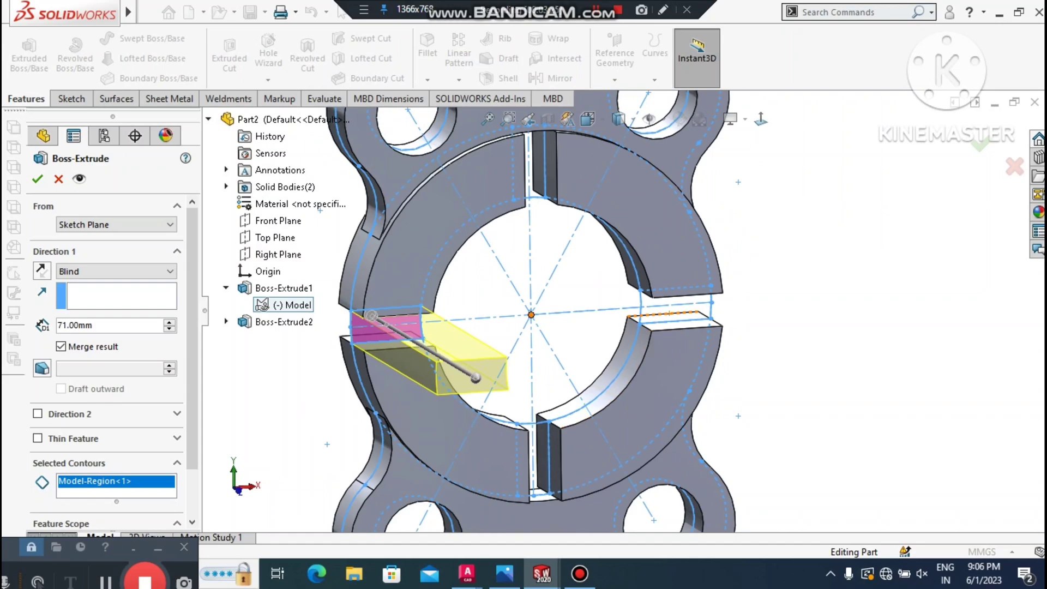
scroll(622, 312, "up", 2)
middle_click_drag(550, 463, 548, 406)
scroll(532, 429, "down", 4)
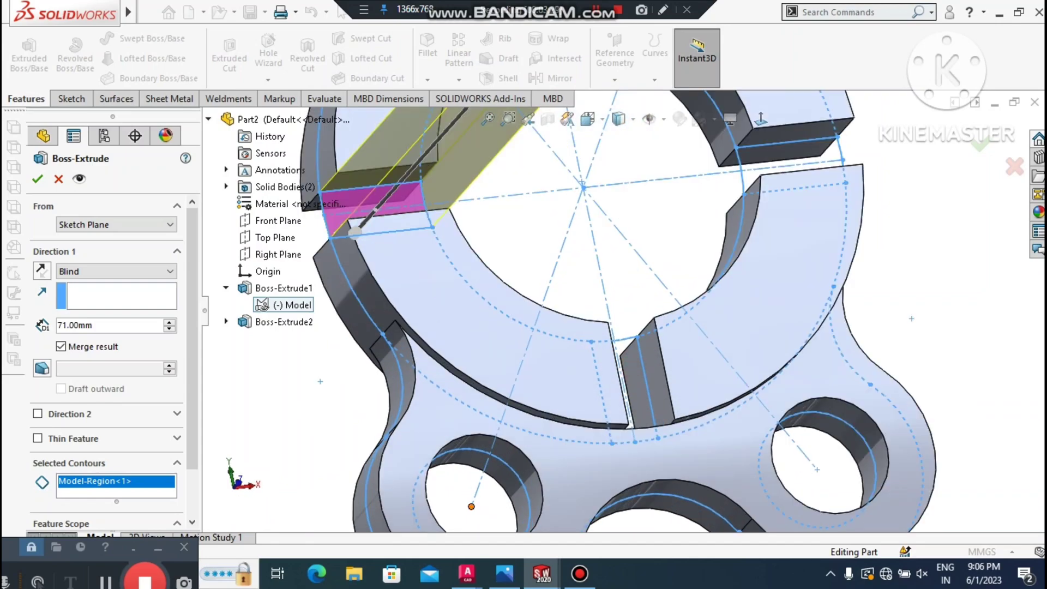
left_click(149, 494)
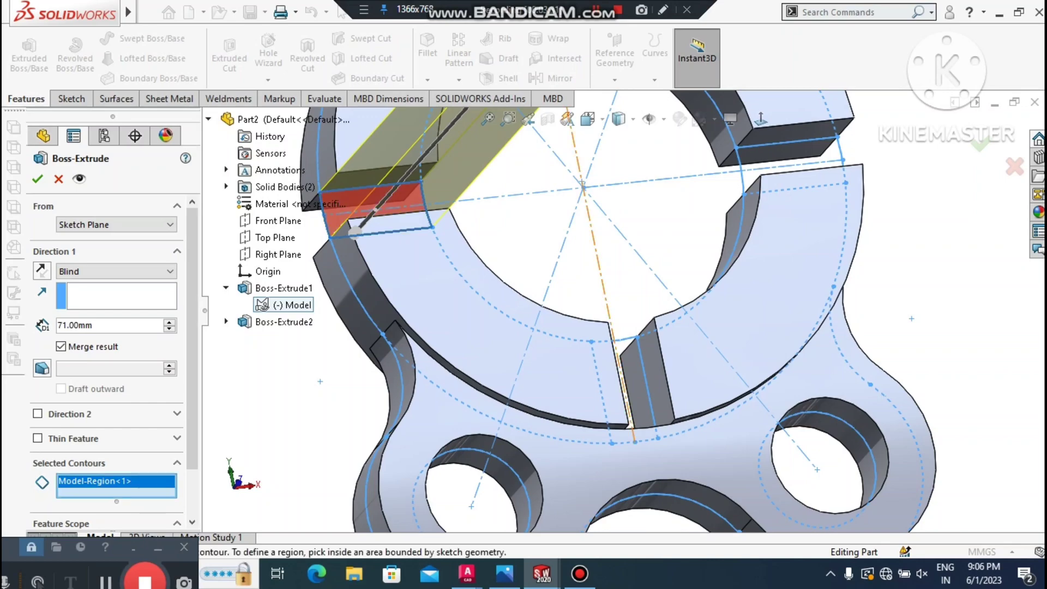
left_click(635, 382)
scroll(641, 390, "up", 2)
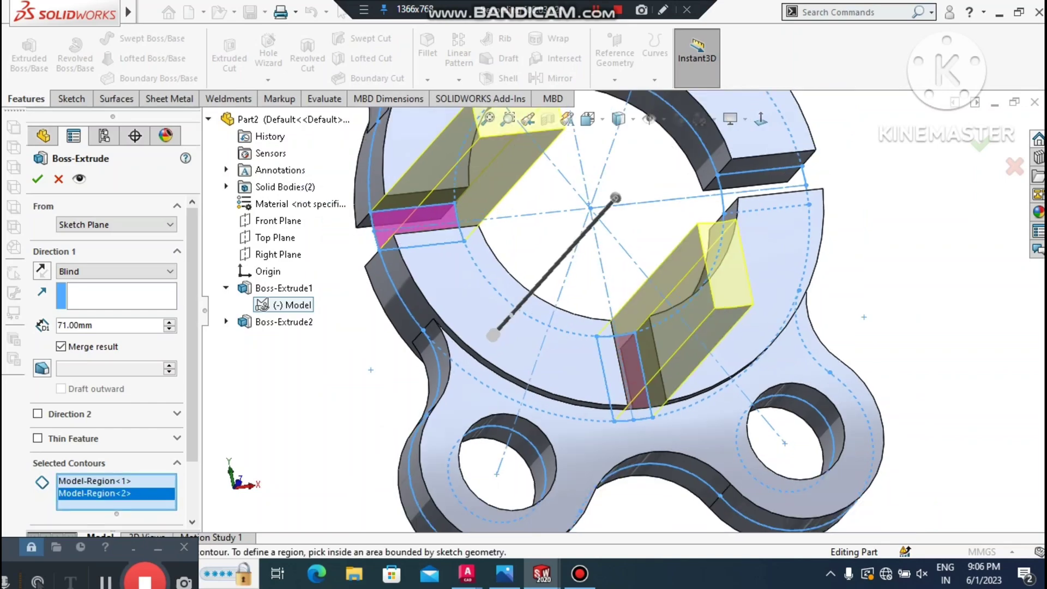
scroll(851, 123, "down", 4)
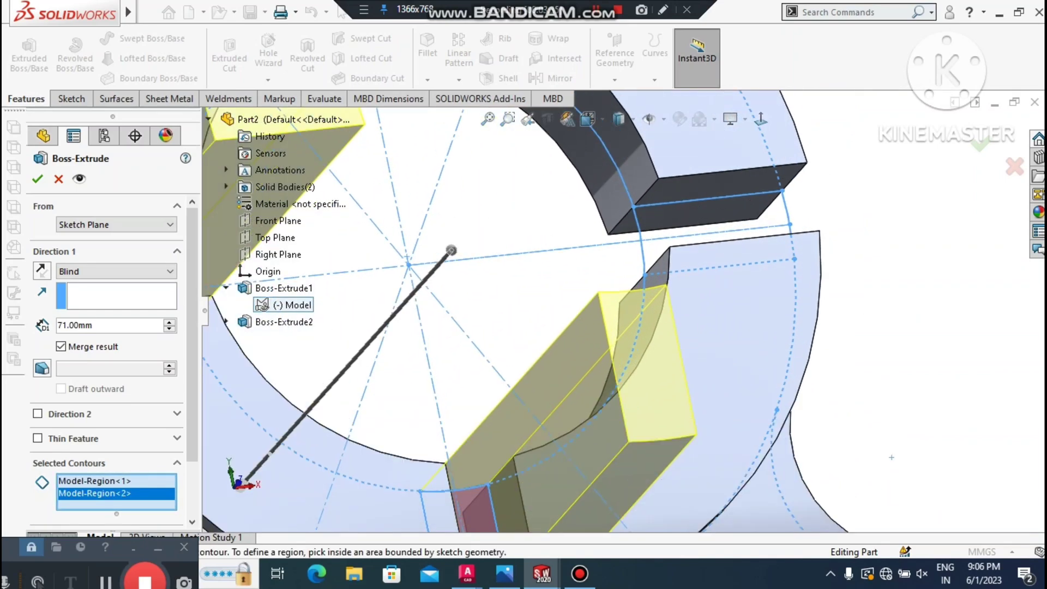
left_click(709, 217)
scroll(709, 218, "up", 6)
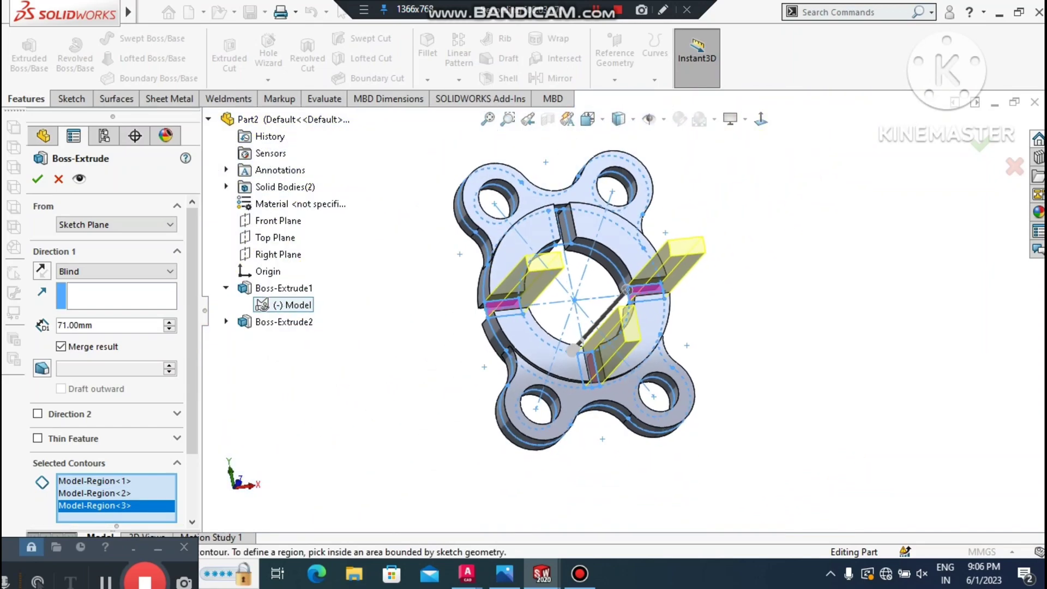
scroll(566, 207, "down", 5)
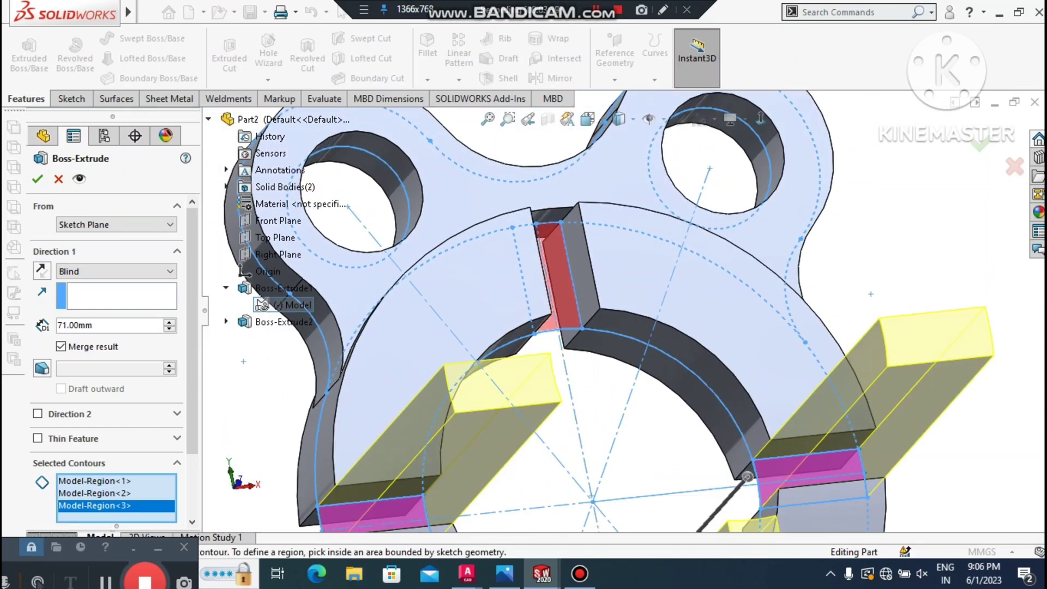
left_click(551, 273)
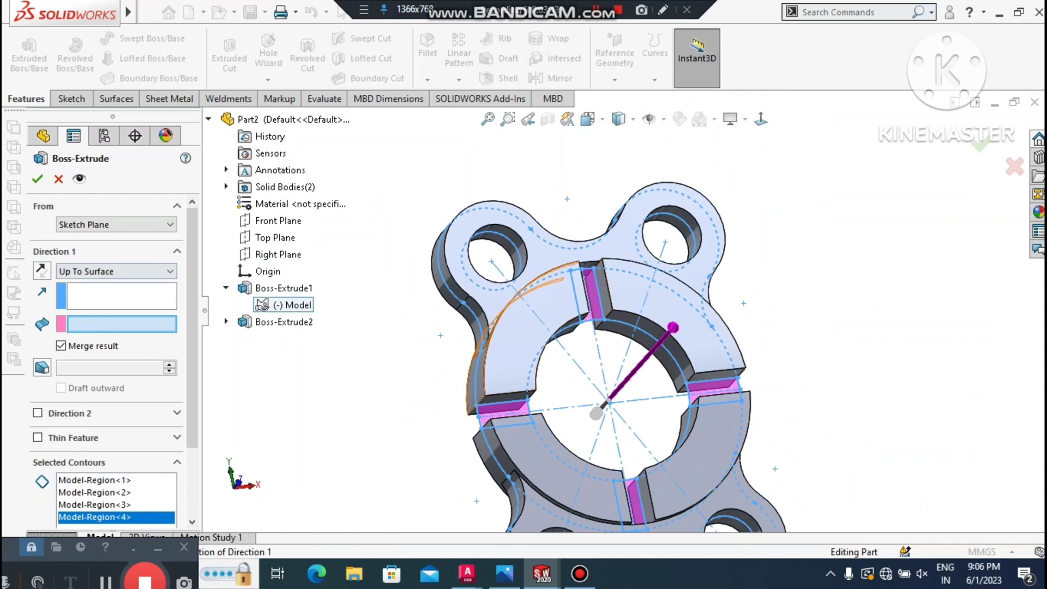
Step: Set the extrusion of the four slot regions to Blind with a depth of 30 mm
left_click(116, 271)
left_click(77, 283)
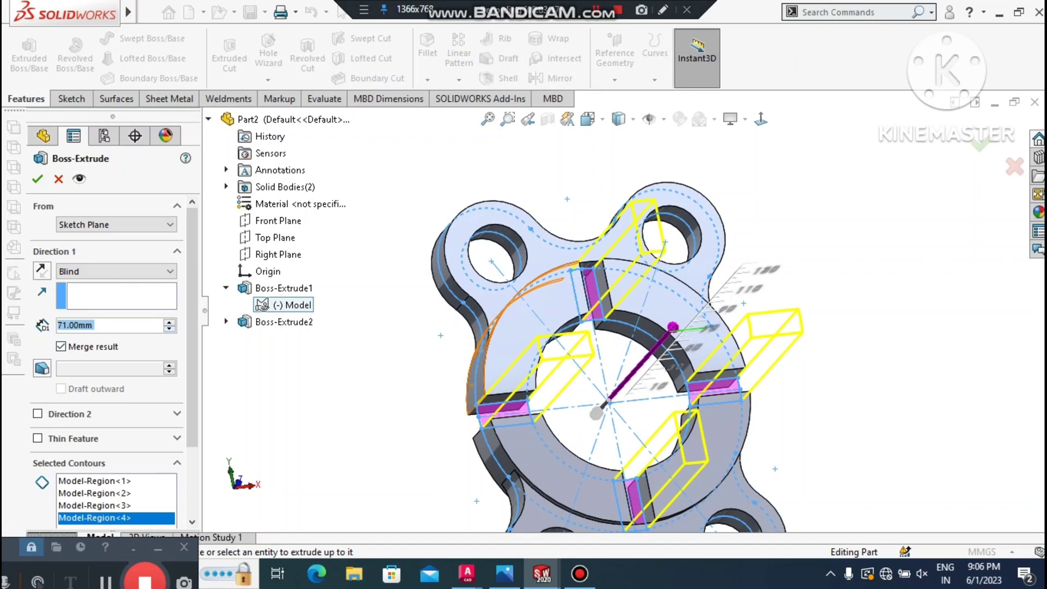
left_click(169, 329)
left_click(169, 329)
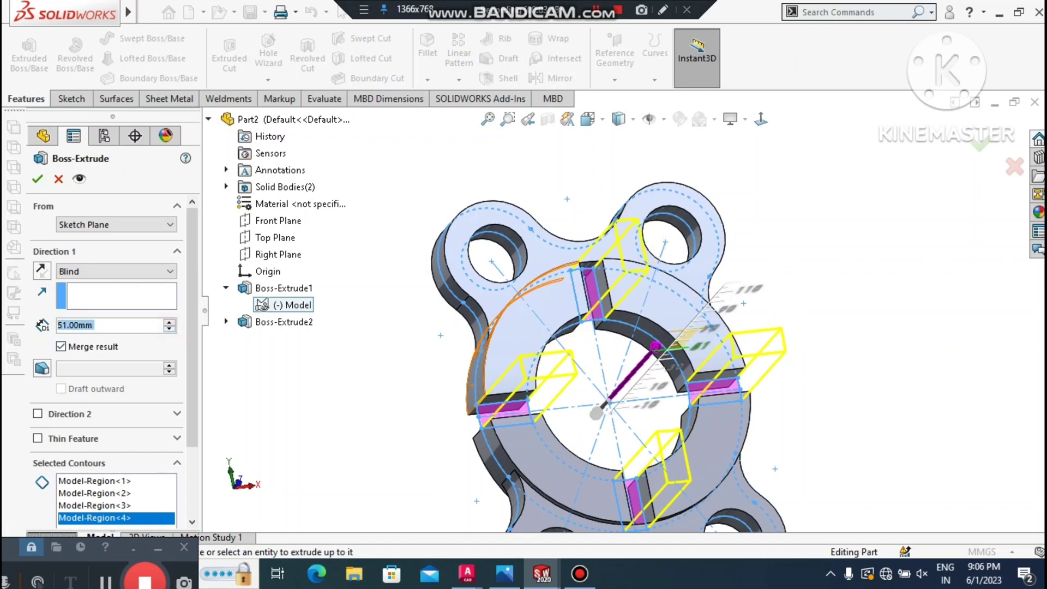
type("20")
key("BackSpace")
key("BackSpace")
type("3")
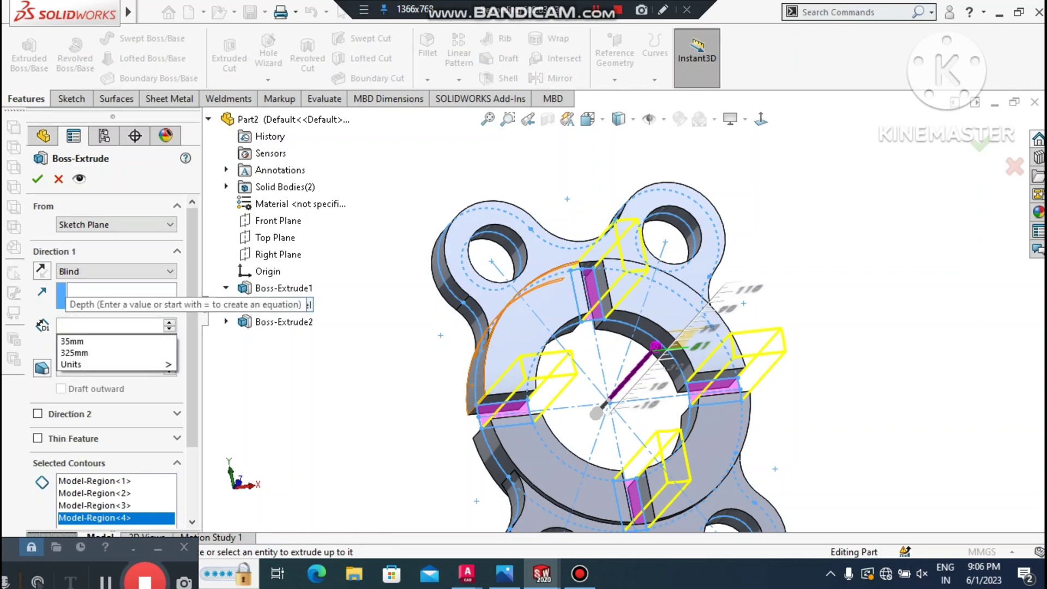
type("0")
key("Return")
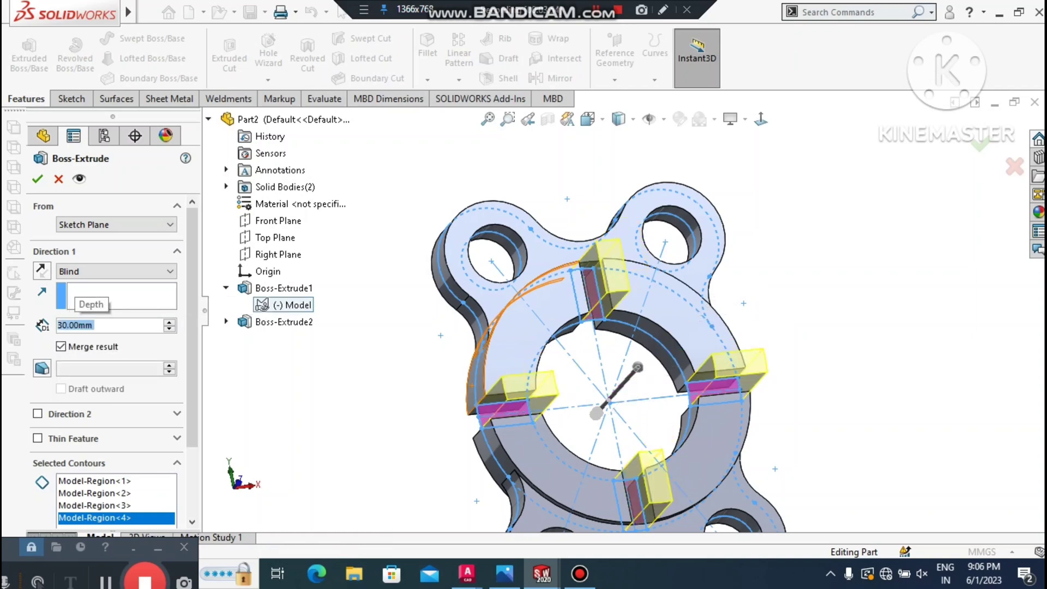
Step: Change the slot extrusion's end condition to Mid Plane and complete the feature
left_click(93, 271)
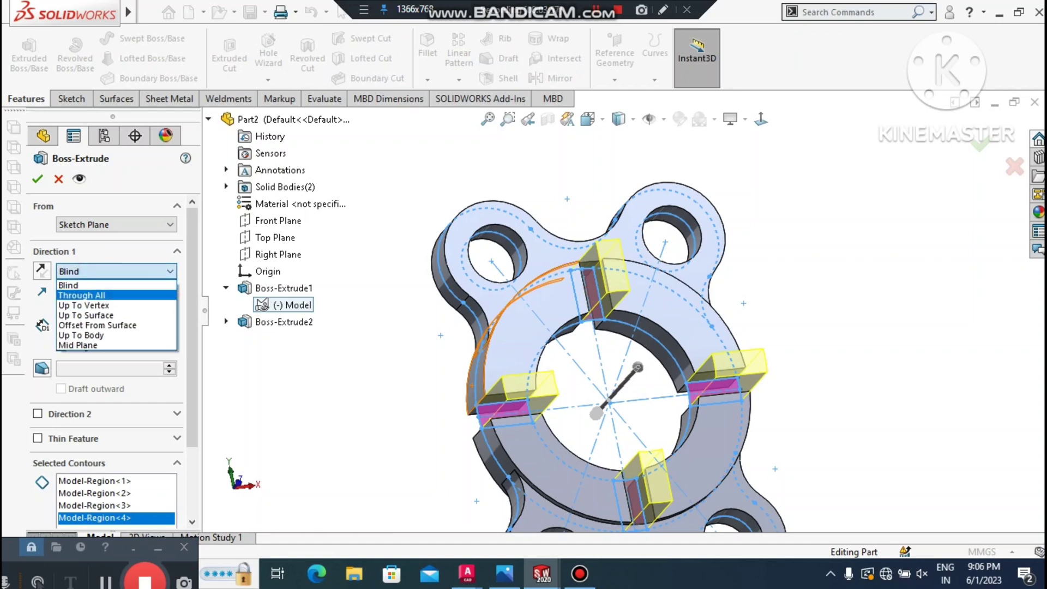
left_click(92, 345)
middle_click_drag(524, 328, 682, 352)
middle_click_drag(494, 376, 485, 378)
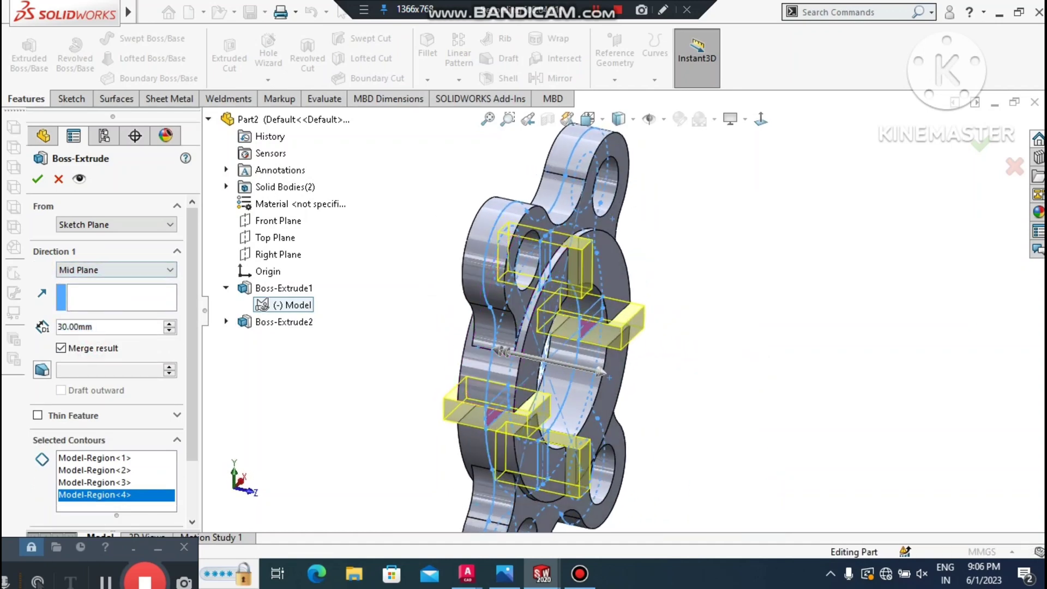
key("Return")
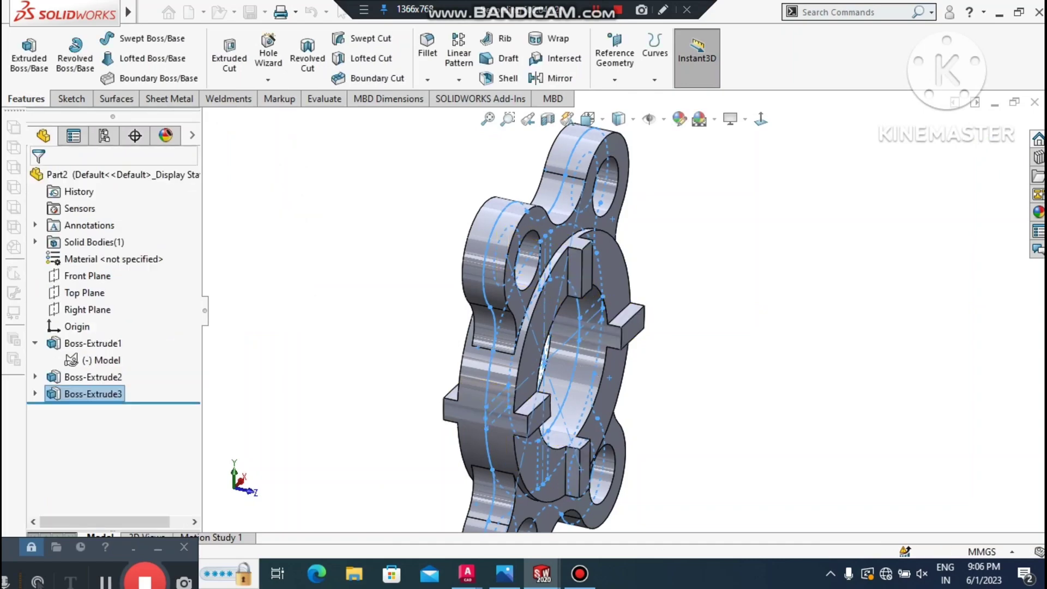
Step: Start a Fillet on the front outer edge of the upper lug plate with a 3 mm radius
left_click(368, 439)
scroll(621, 311, "up", 1)
mouse_move(622, 311)
middle_mouse_down()
mouse_move(450, 322)
mouse_move(491, 311)
mouse_move(404, 333)
mouse_move(354, 319)
middle_mouse_up()
key("Right")
key("Right")
key("Right")
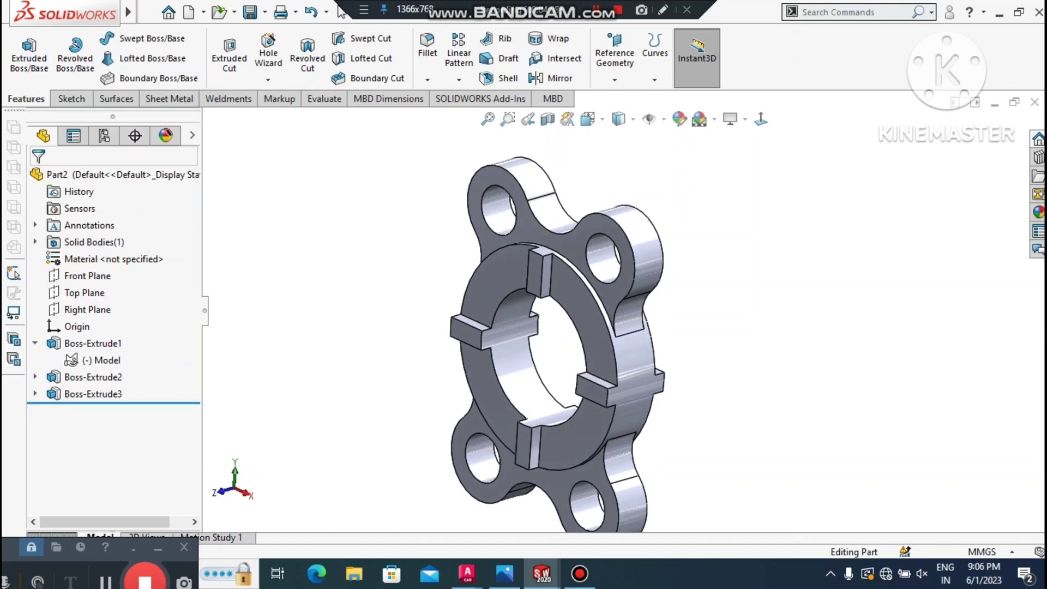
scroll(551, 218, "down", 3)
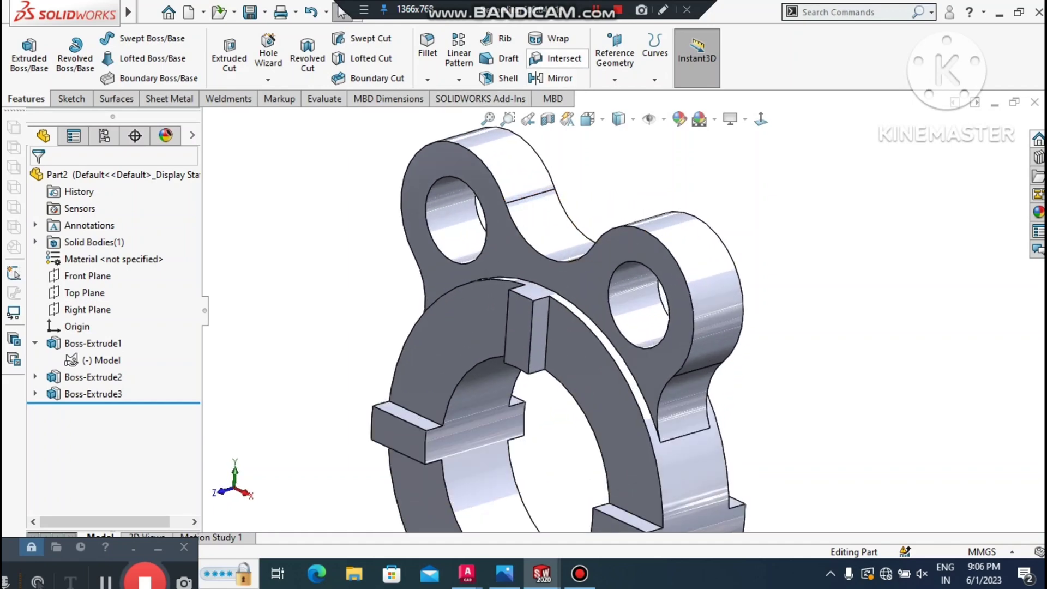
left_click(427, 48)
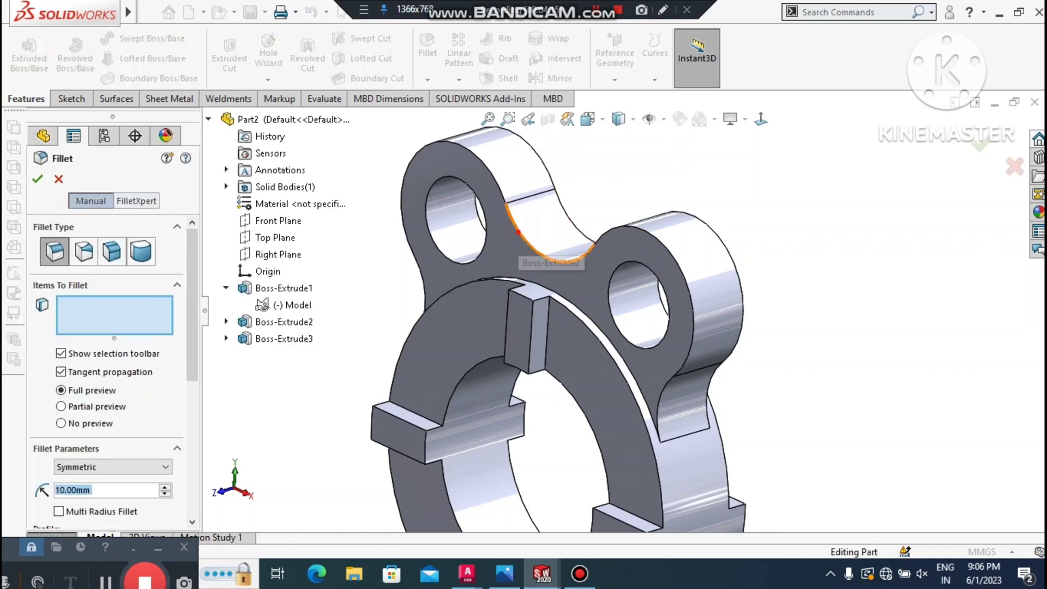
left_click(518, 230)
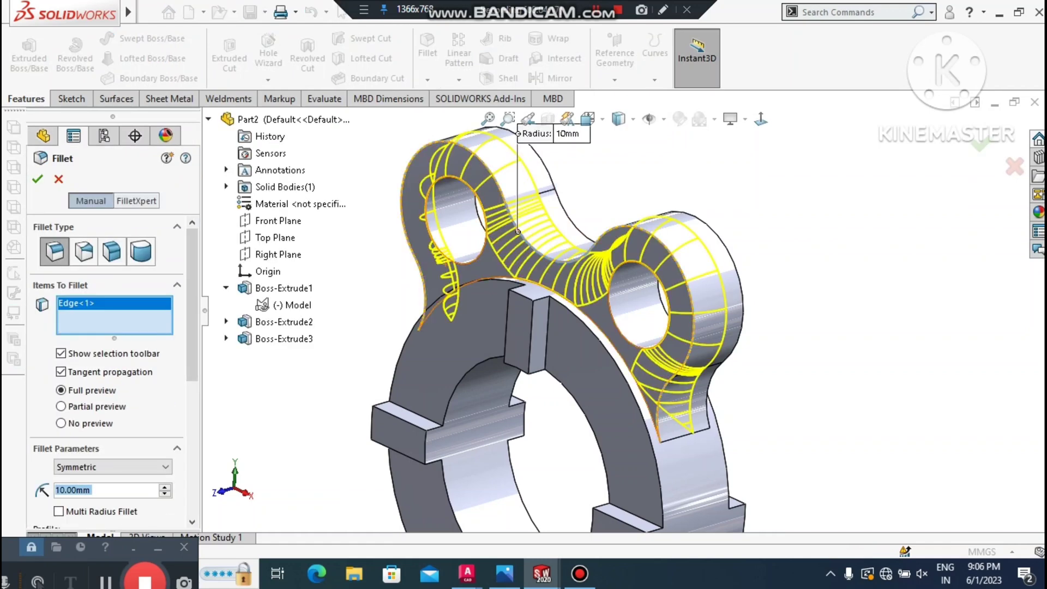
type("3")
key("Return")
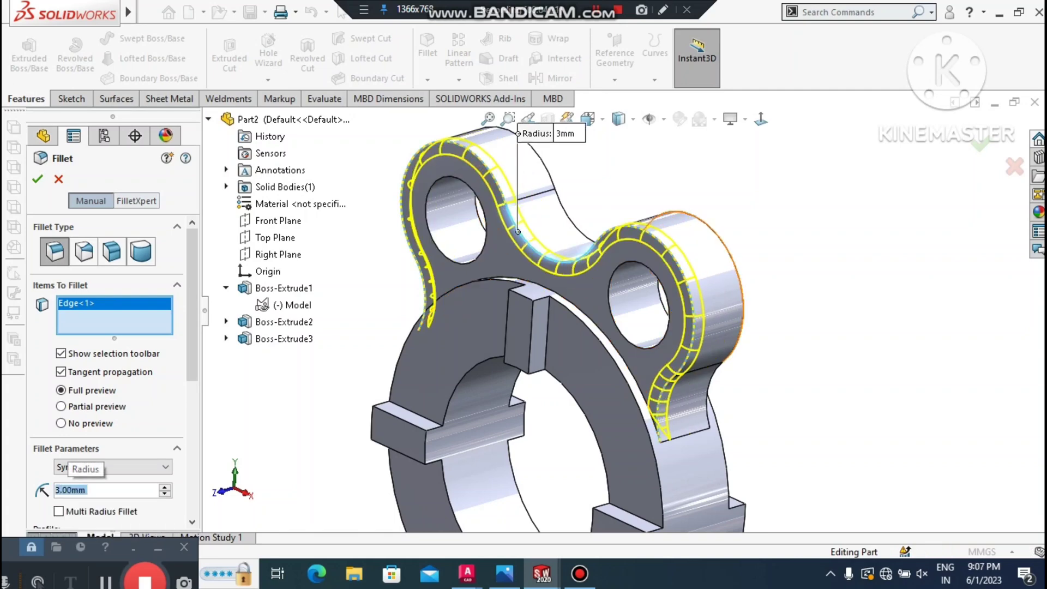
Step: Add the upper lug plate's rear outer edge and the lower lug plate's front and rear outer edges, and complete the fillet
scroll(621, 311, "up", 5)
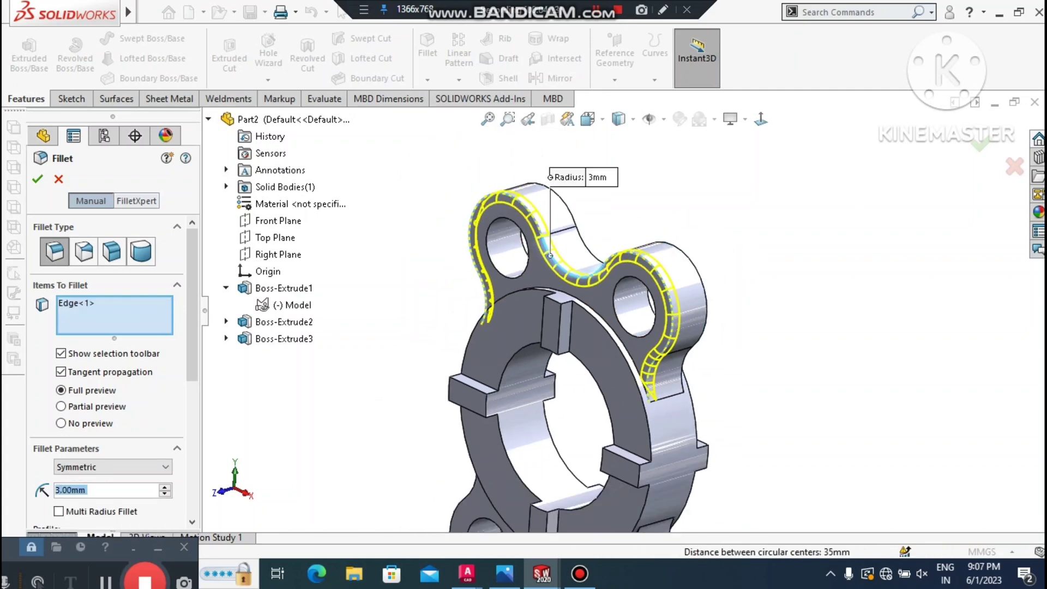
left_click(676, 295)
scroll(639, 304, "up", 2)
scroll(603, 503, "down", 4)
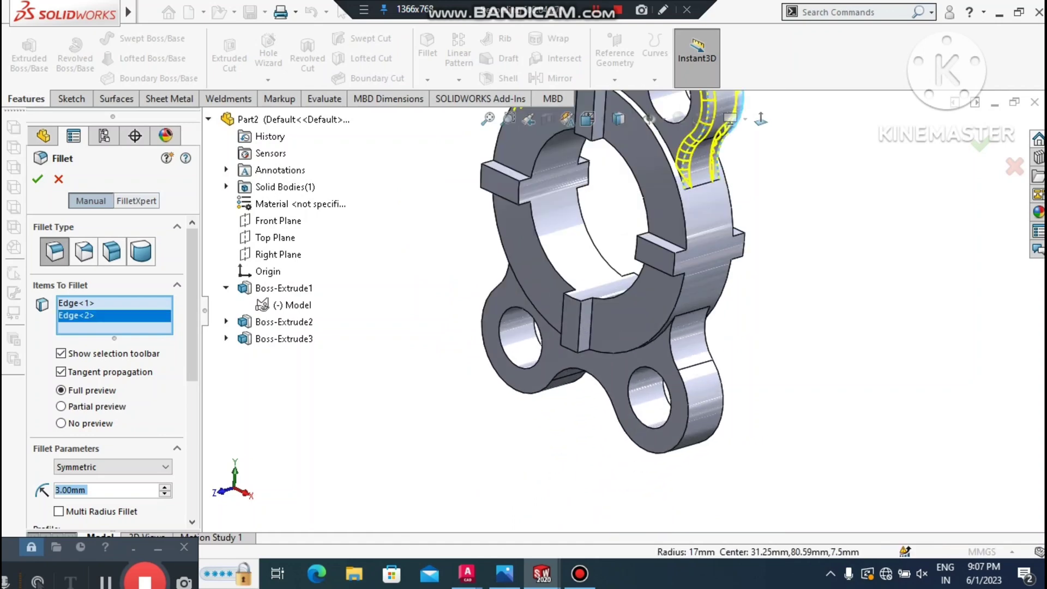
left_click(611, 400)
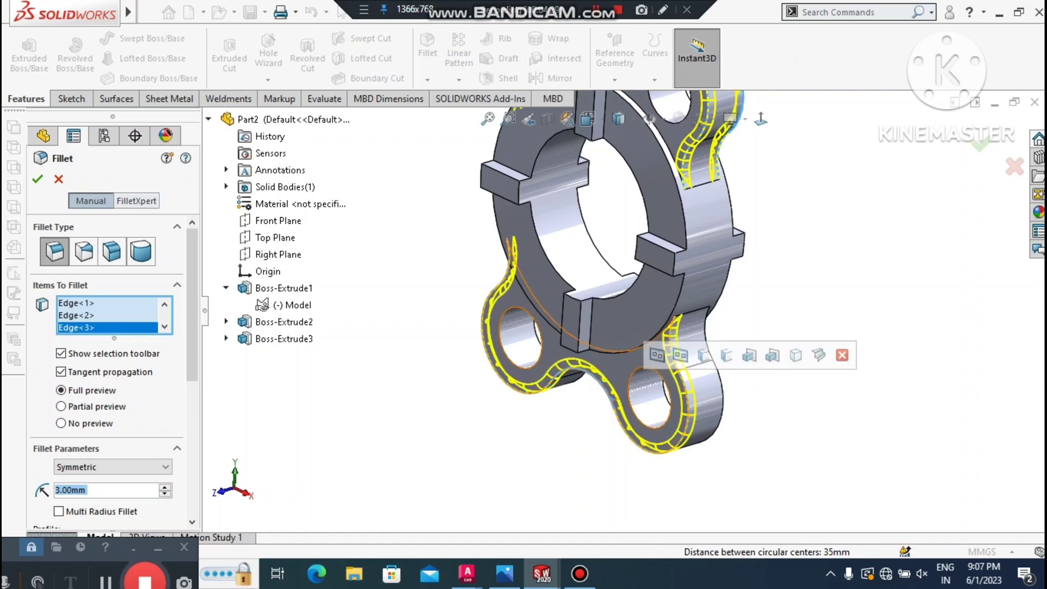
left_click(709, 396)
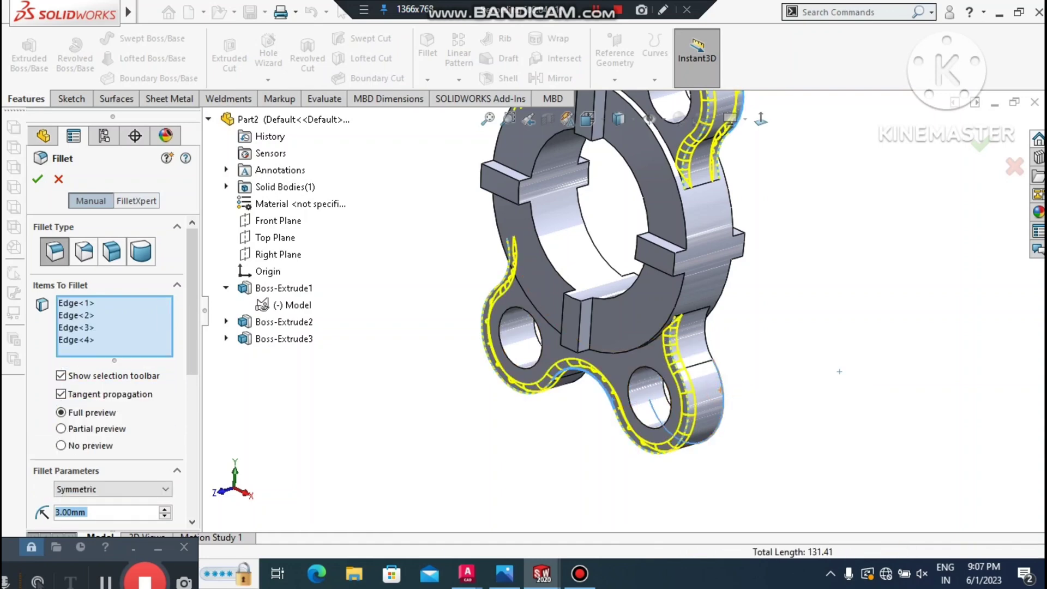
left_click(37, 179)
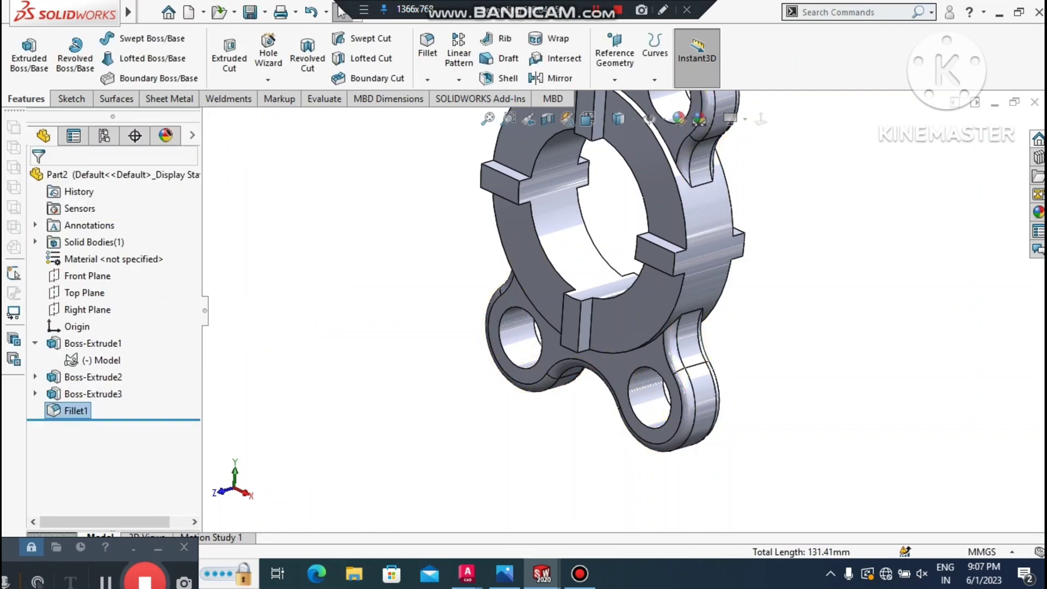
Step: Start another Fillet with a 1 mm radius on the front face of the upper lug plate
scroll(624, 310, "up", 4)
scroll(606, 262, "down", 5)
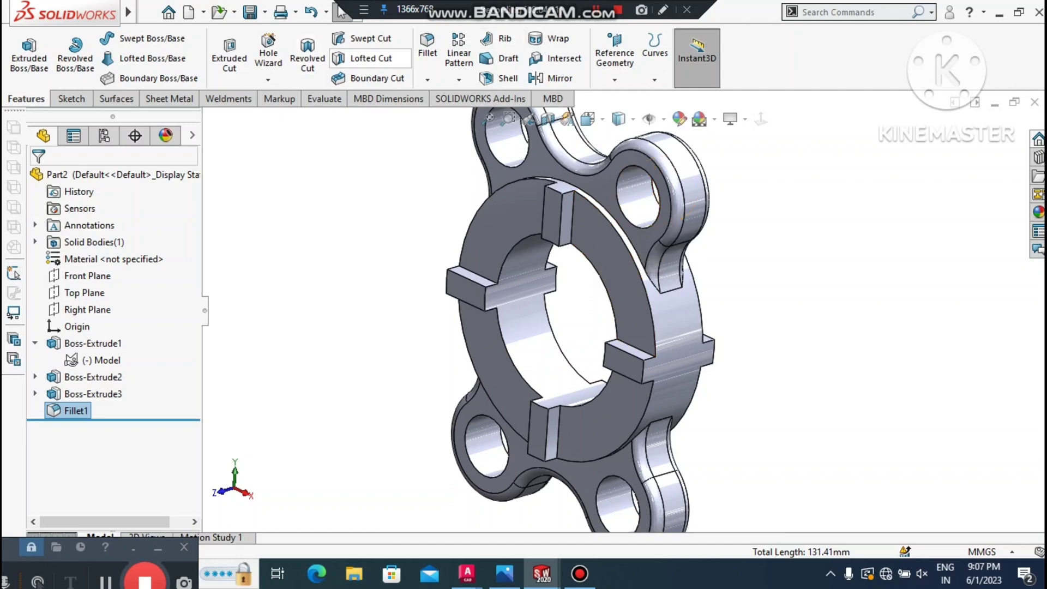
left_click(422, 50)
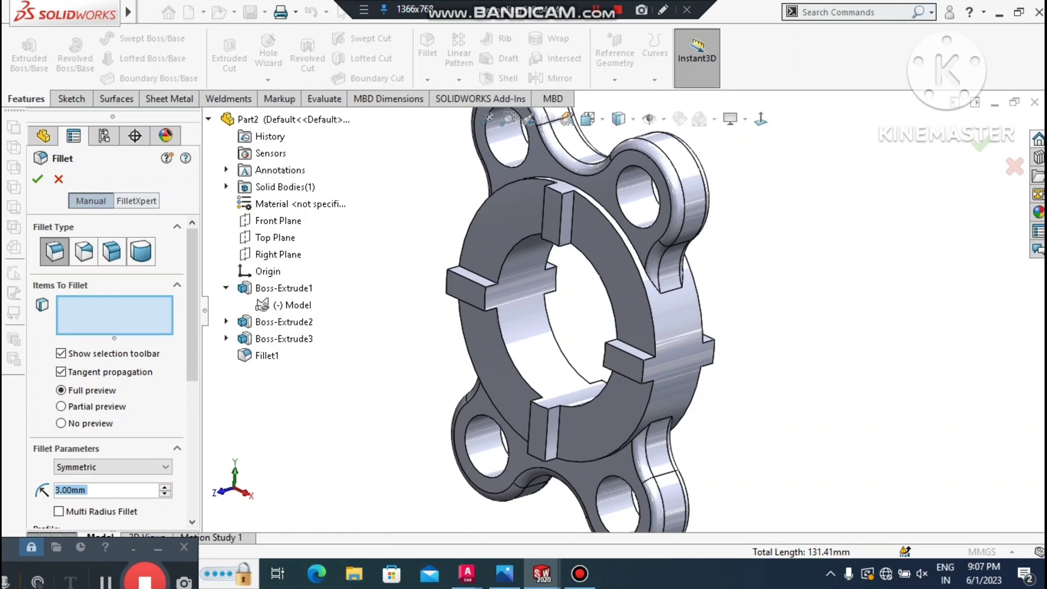
type("1")
key("Return")
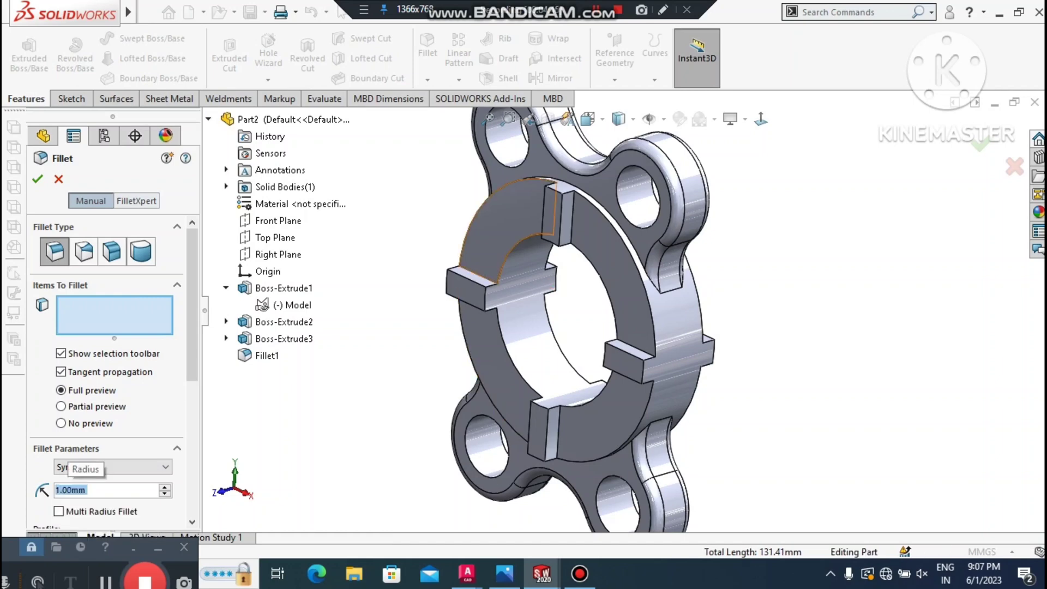
scroll(564, 176, "down", 2)
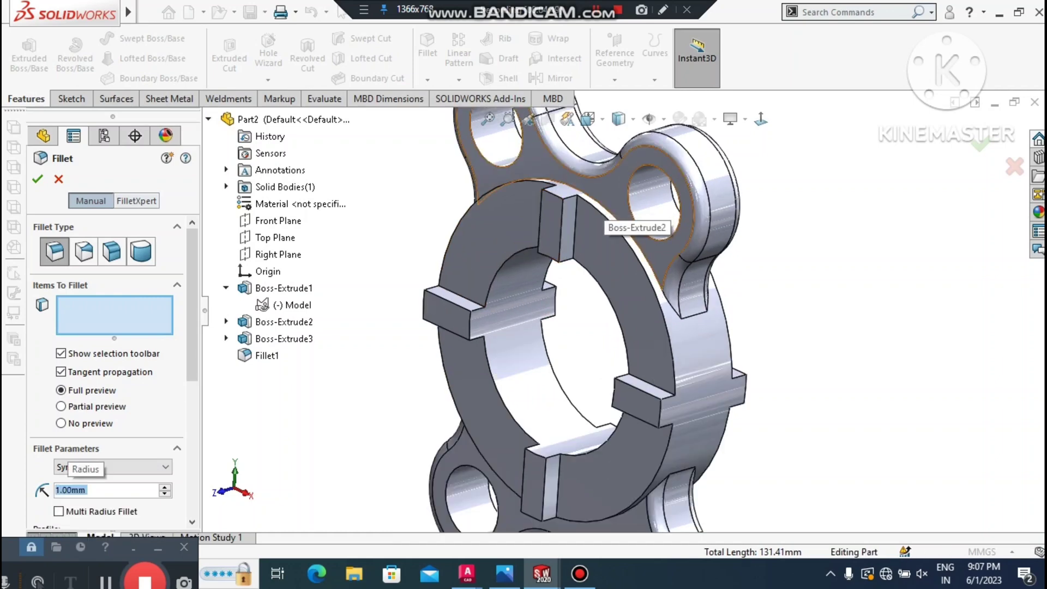
left_click(604, 197)
Step: Add the upper lug plate's rear face and both faces of the lower lug plate, and complete the fillet
middle_click_drag(718, 305, 491, 256)
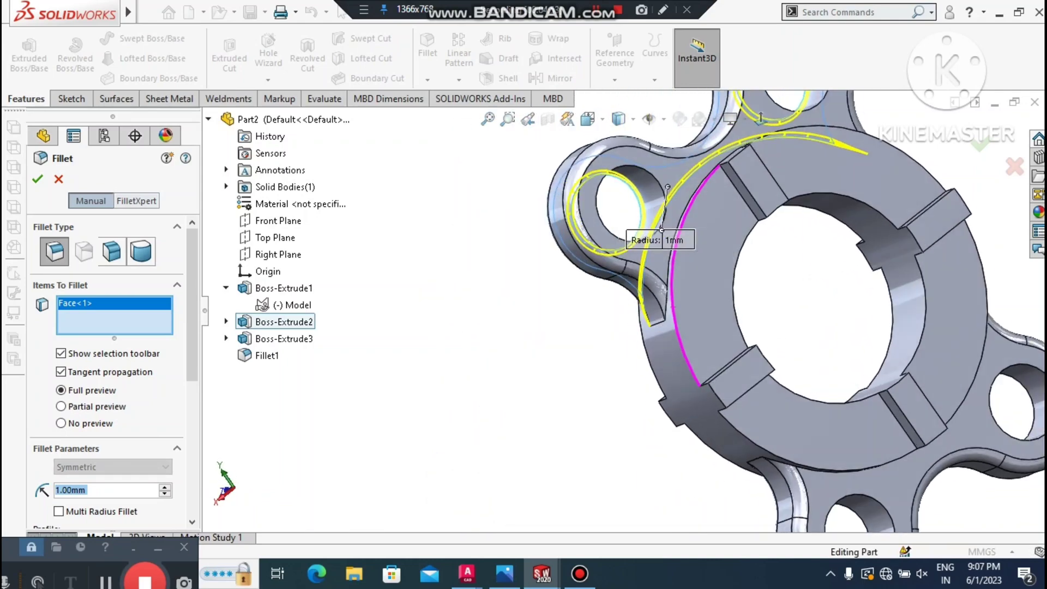
scroll(487, 303, "up", 3)
scroll(600, 245, "down", 3)
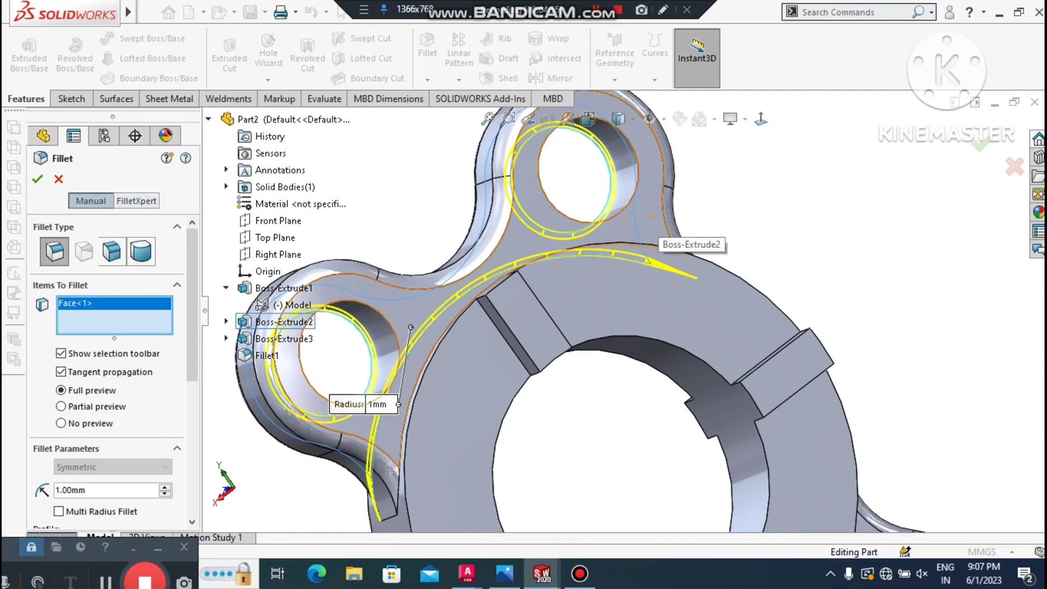
left_click(650, 217)
scroll(649, 218, "up", 3)
scroll(650, 217, "down", 3)
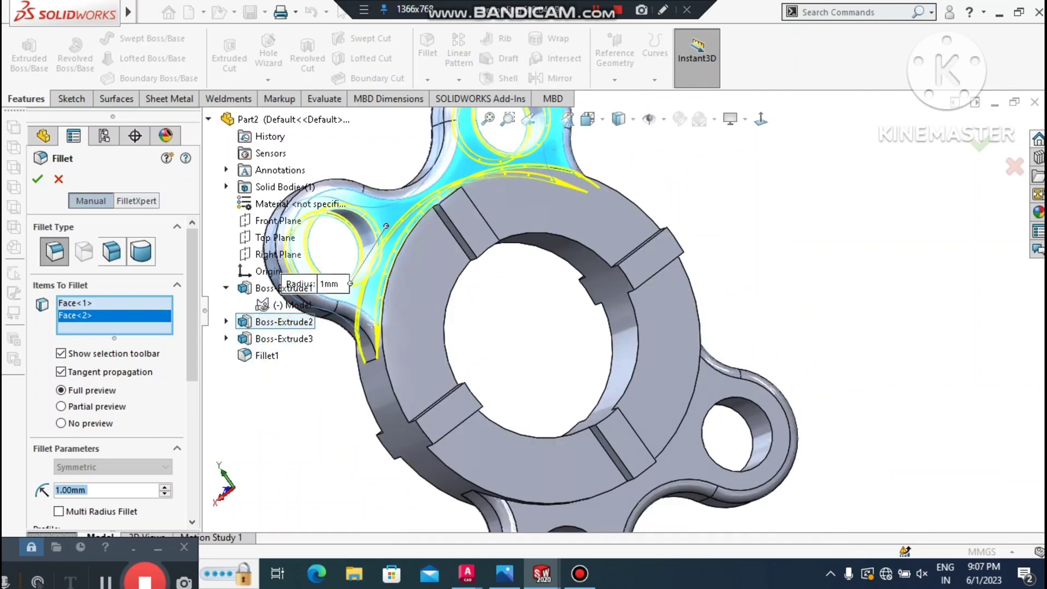
left_click(690, 437)
scroll(691, 437, "up", 1)
scroll(753, 273, "up", 3)
middle_click_drag(709, 283, 823, 291)
scroll(709, 458, "down", 3)
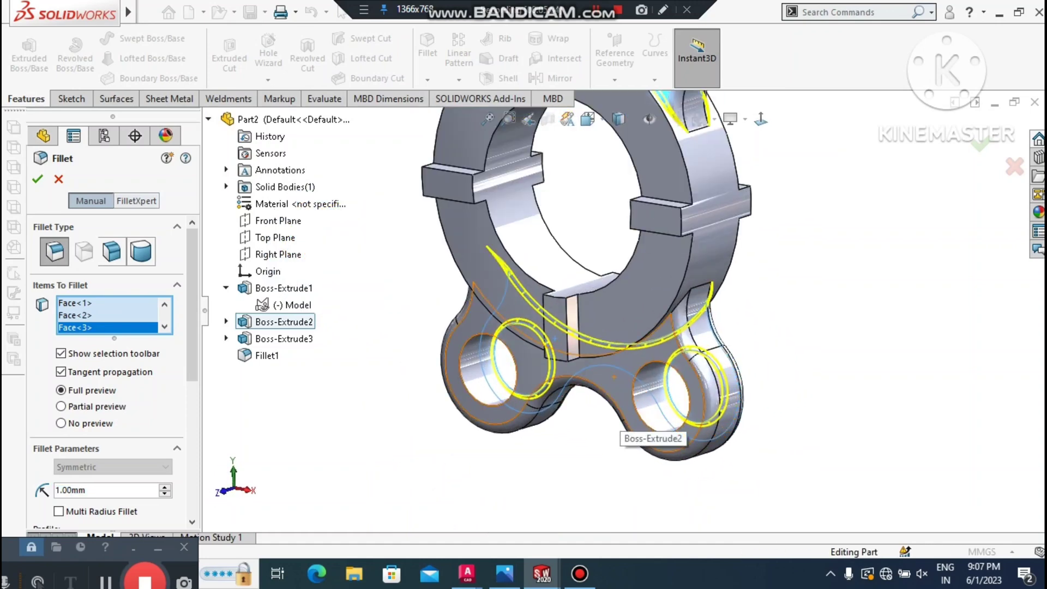
left_click(617, 376)
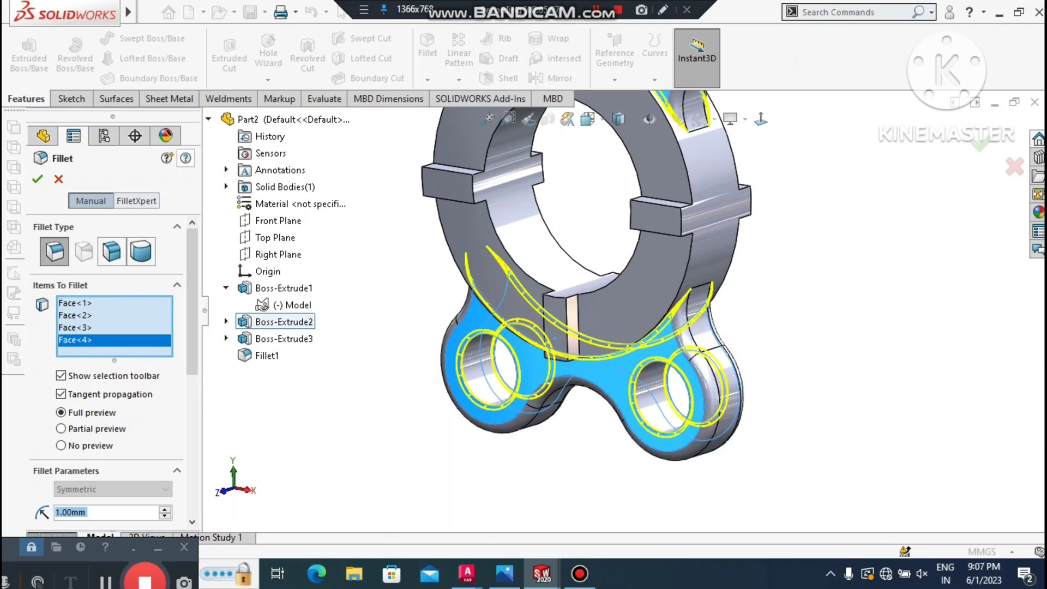
left_click(37, 179)
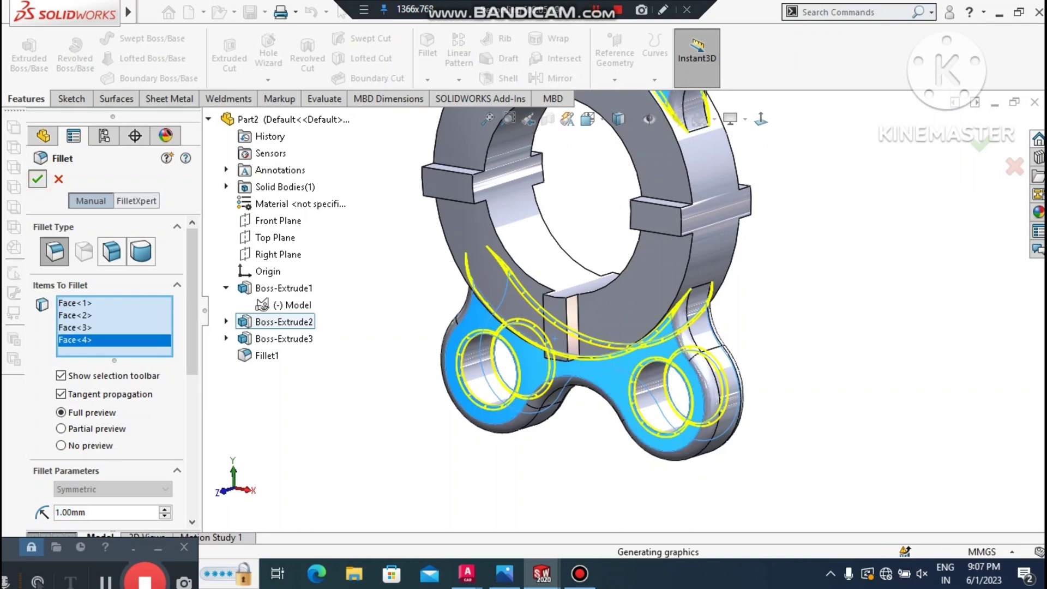
Step: Examine the filleted model from several angles and return it to the isometric view
scroll(573, 327, "up", 3)
middle_click_drag(595, 326, 679, 340)
middle_click_drag(617, 328, 671, 336)
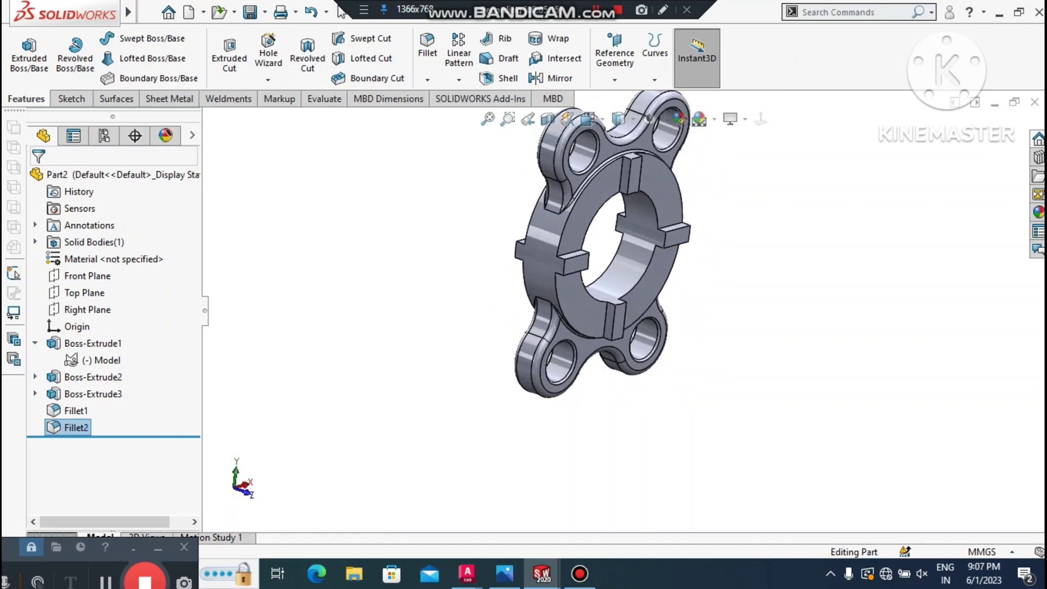
scroll(627, 283, "up", 3)
scroll(605, 199, "down", 4)
scroll(660, 376, "up", 1)
scroll(663, 394, "down", 2)
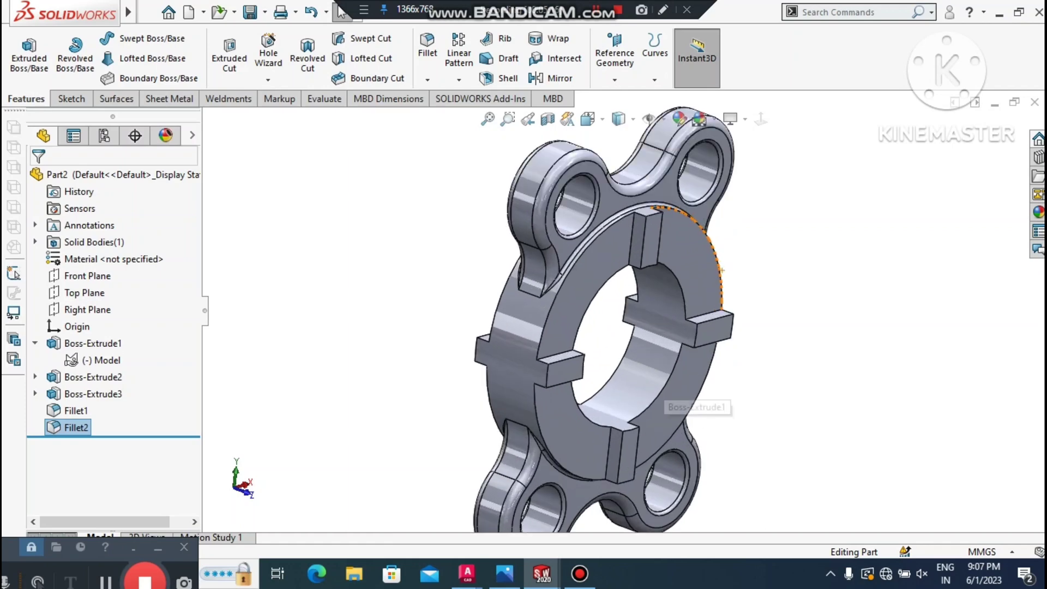
scroll(659, 392, "up", 2)
middle_click_drag(658, 392, 573, 366)
mouse_move(627, 256)
middle_mouse_down()
mouse_move(584, 259)
mouse_move(641, 262)
mouse_move(576, 262)
mouse_move(627, 262)
middle_mouse_up()
key("ctrl+7")
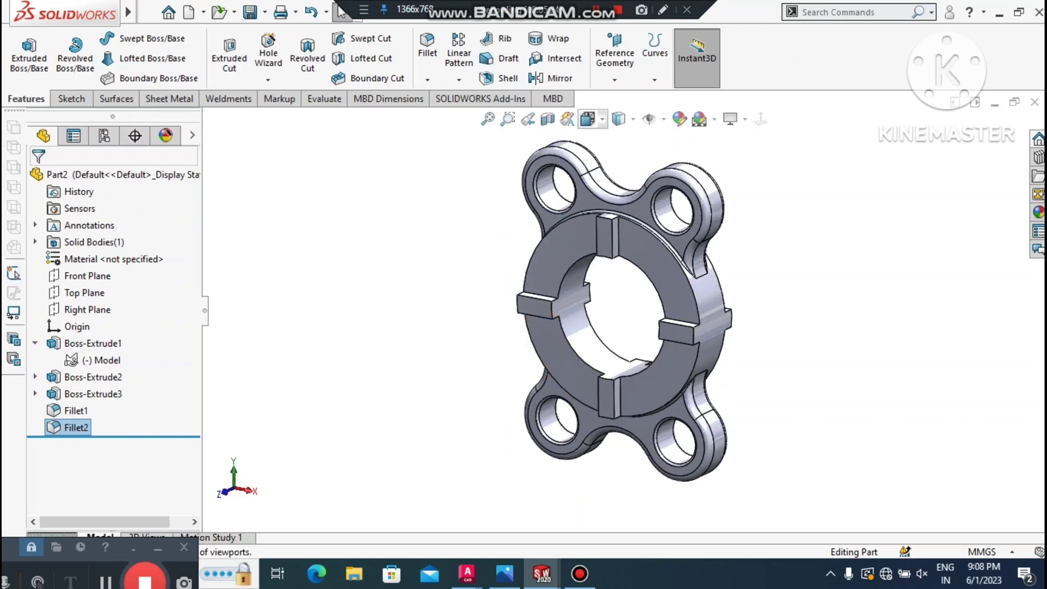
Step: Switch the display style to Shaded and back to Shaded With Edges
left_click(618, 118)
left_click(617, 154)
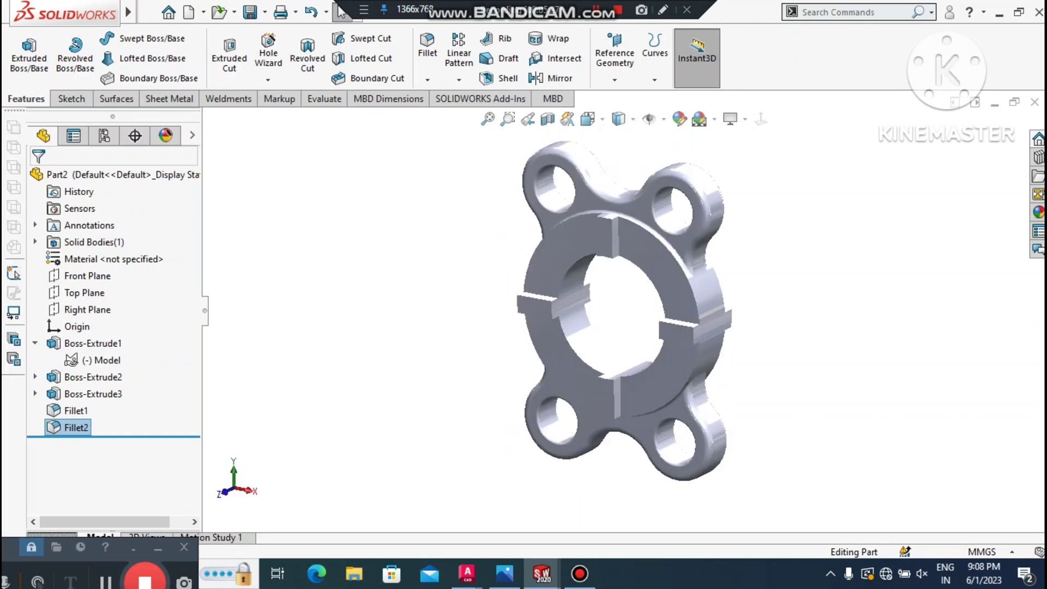
left_click(618, 119)
left_click(624, 140)
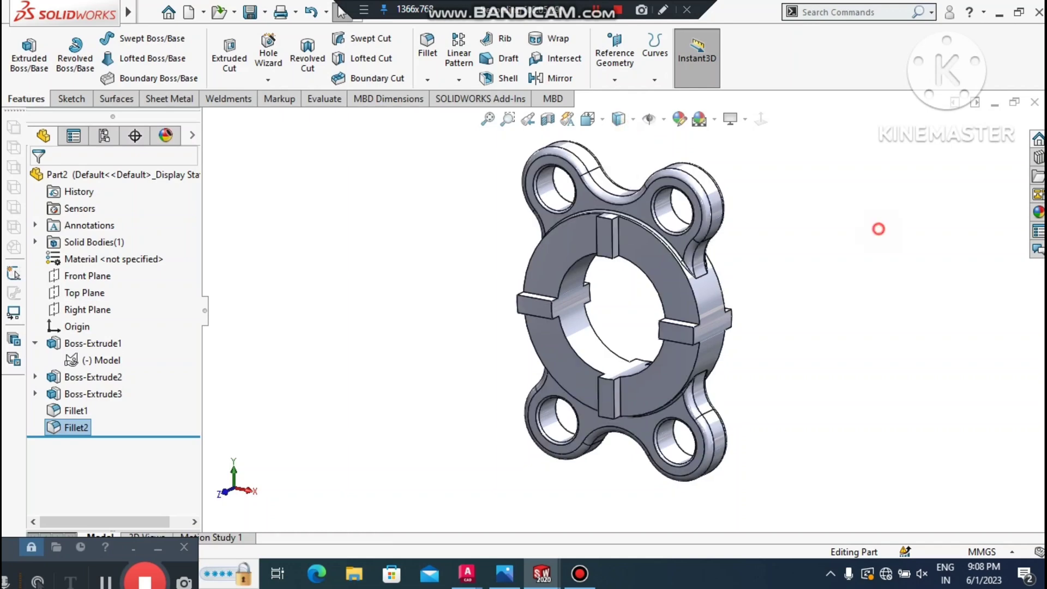
Step: Compare orange, red and yellow standard colours on the whole part and apply orange as its appearance
left_click(879, 229)
left_click(166, 135)
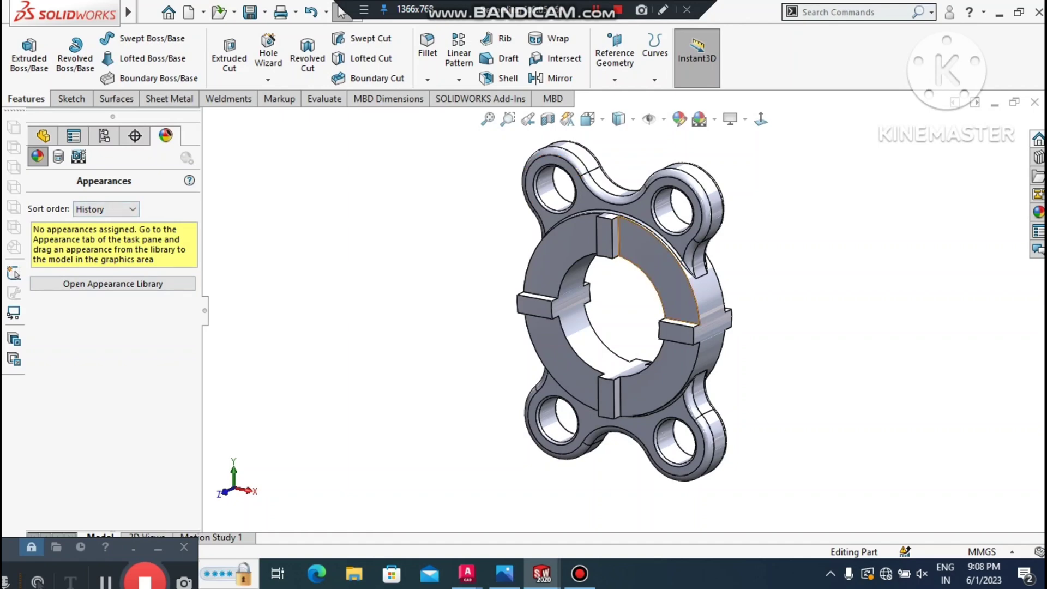
right_click(633, 236)
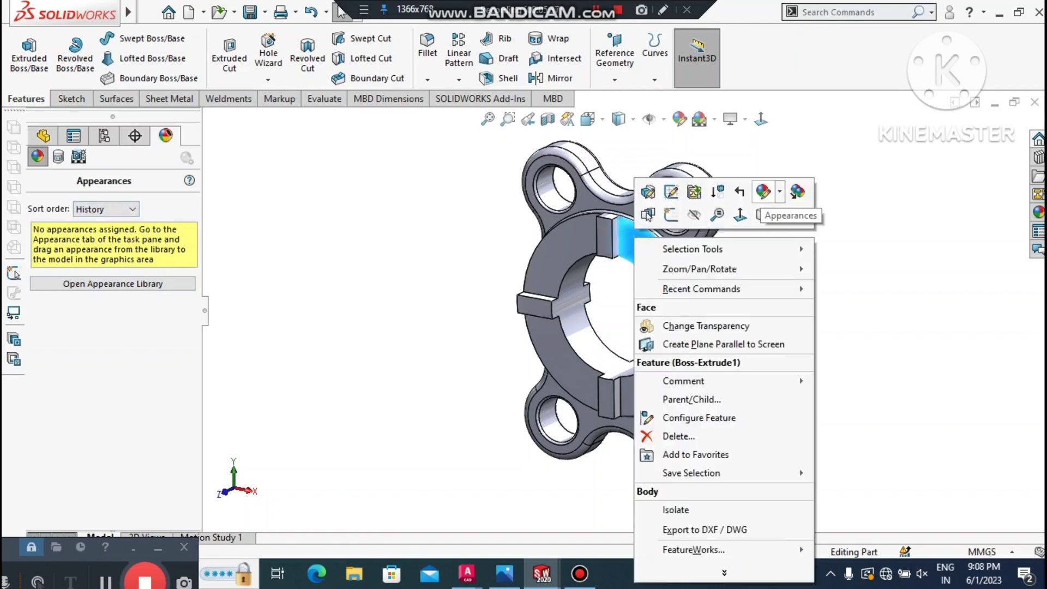
left_click(778, 191)
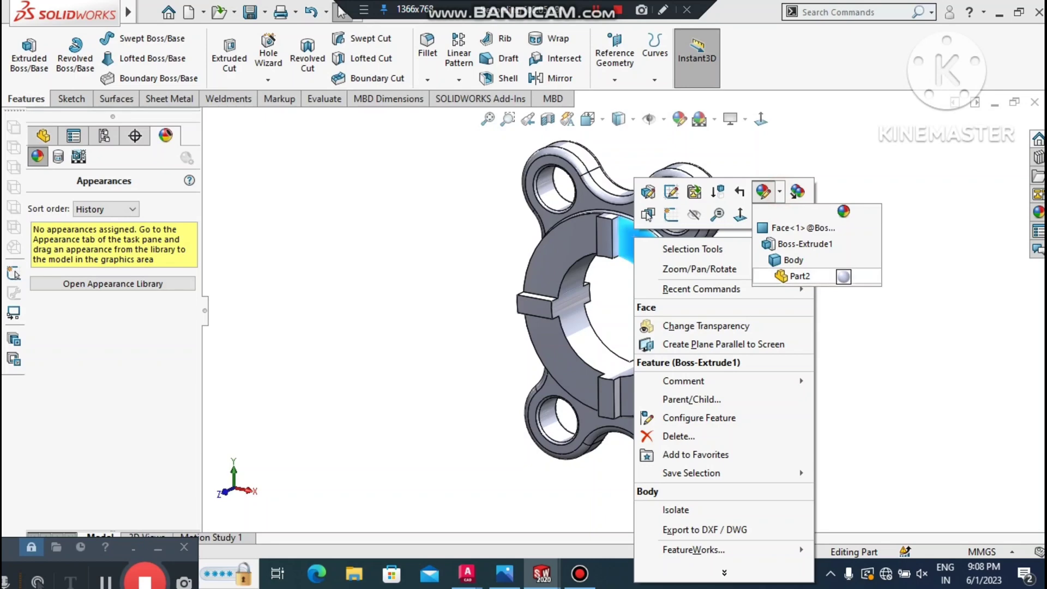
left_click(791, 272)
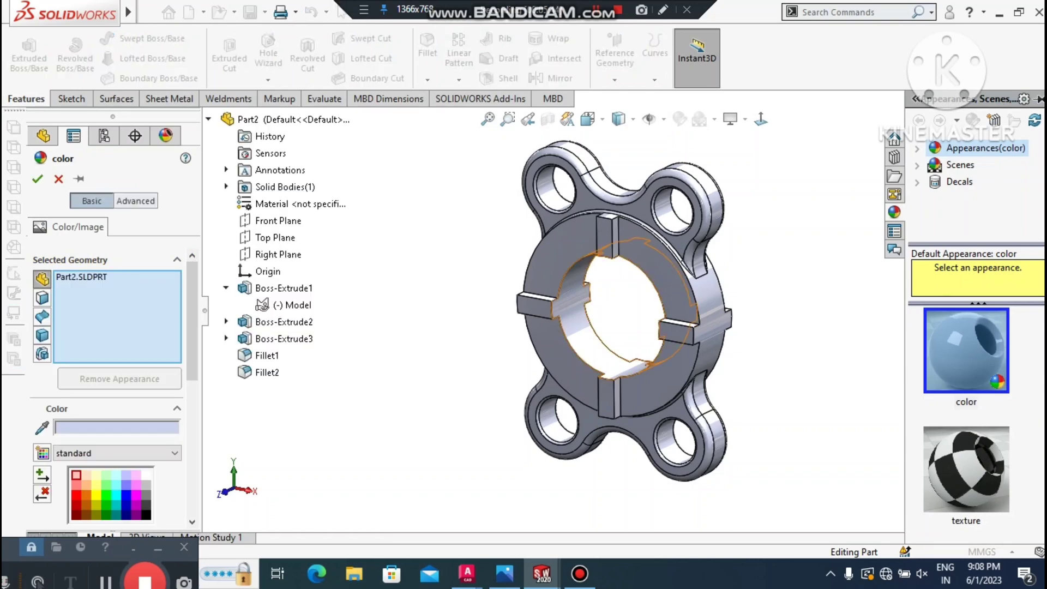
left_click(86, 495)
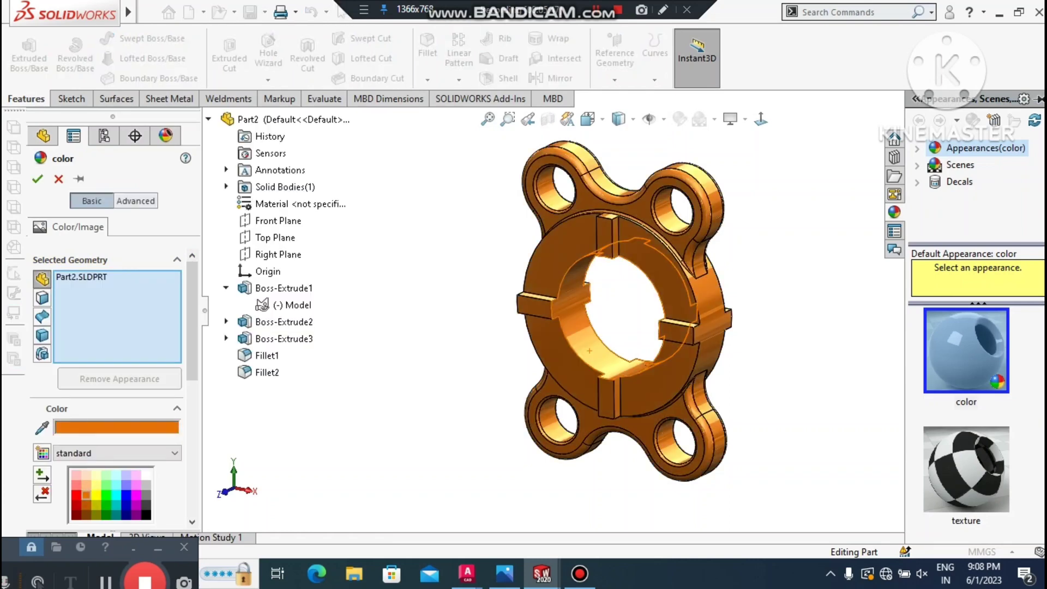
left_click(77, 495)
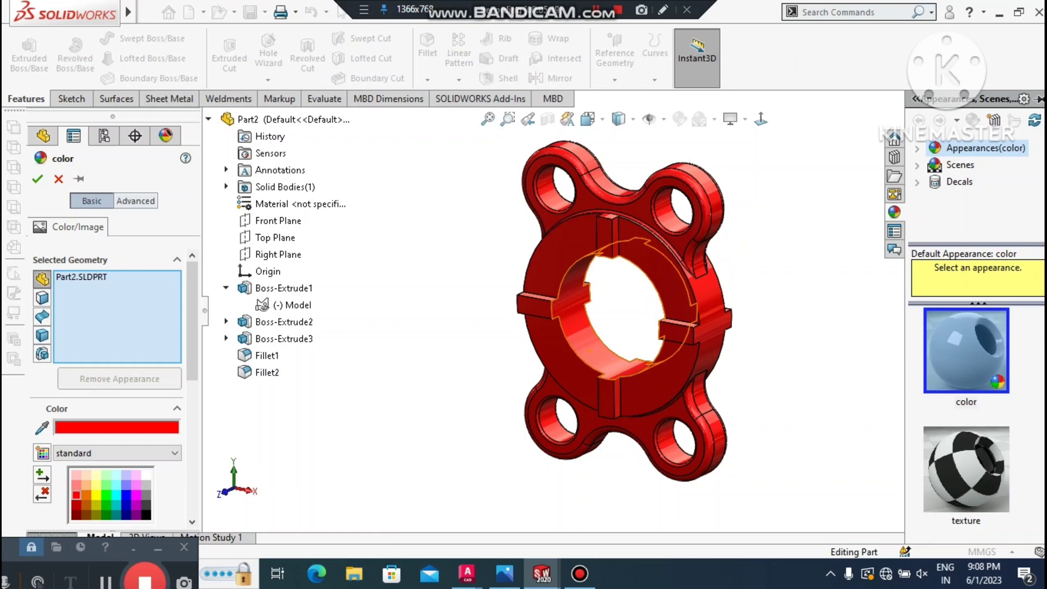
left_click(86, 495)
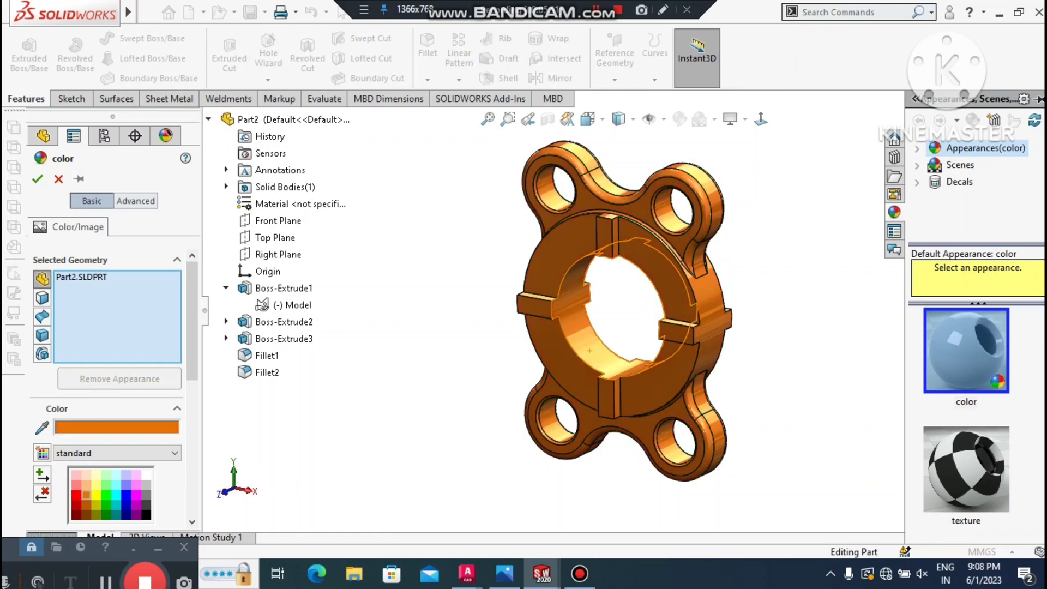
left_click(96, 495)
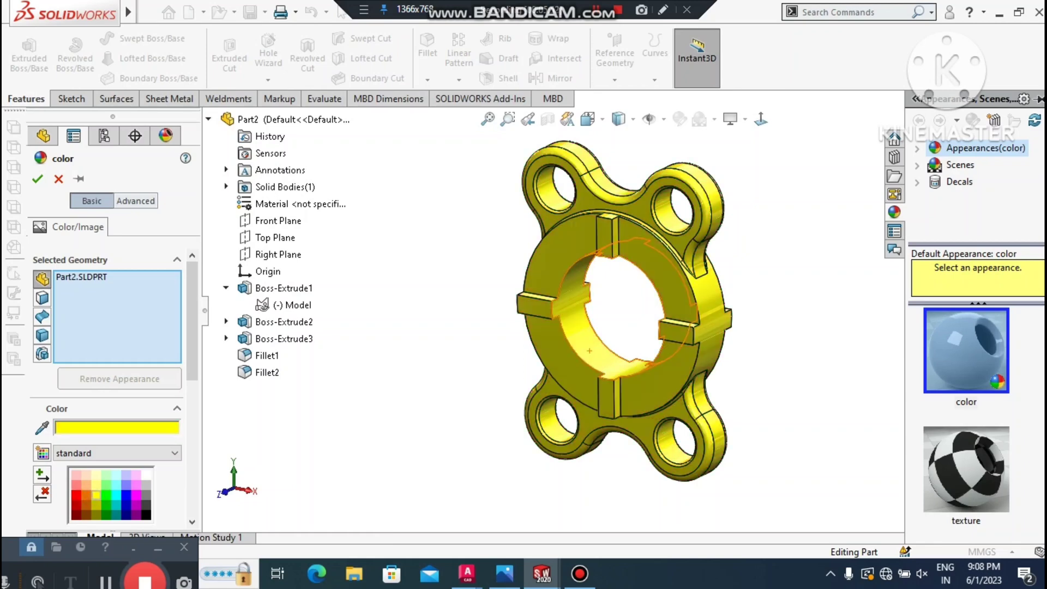
left_click(86, 495)
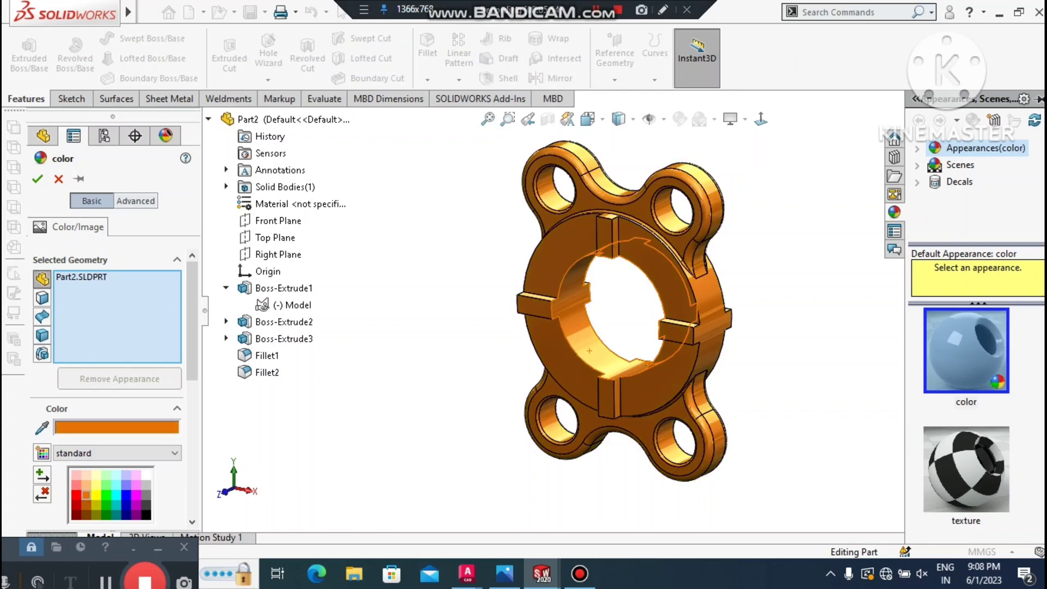
left_click(37, 179)
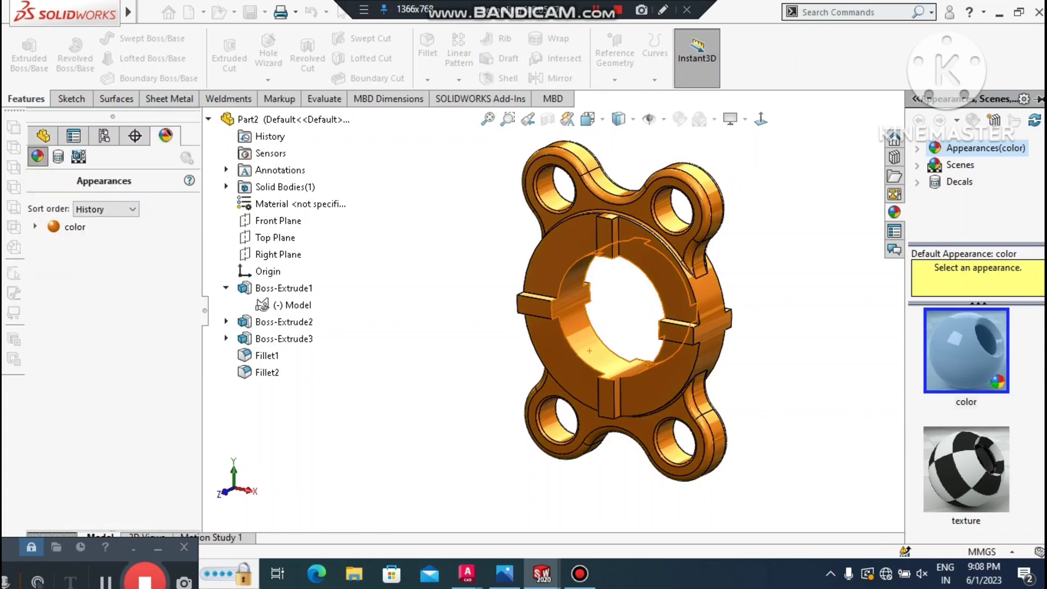
Step: Pan the view to shift the coloured part to the right without changing its orientation
right_click(465, 265)
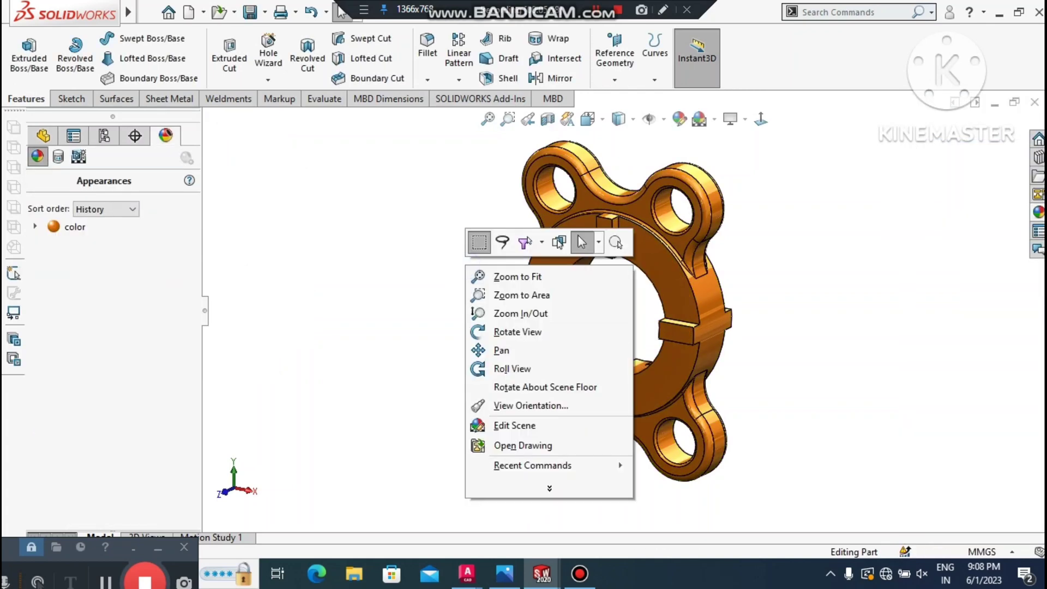
left_click(494, 350)
left_click_drag(445, 347, 582, 342)
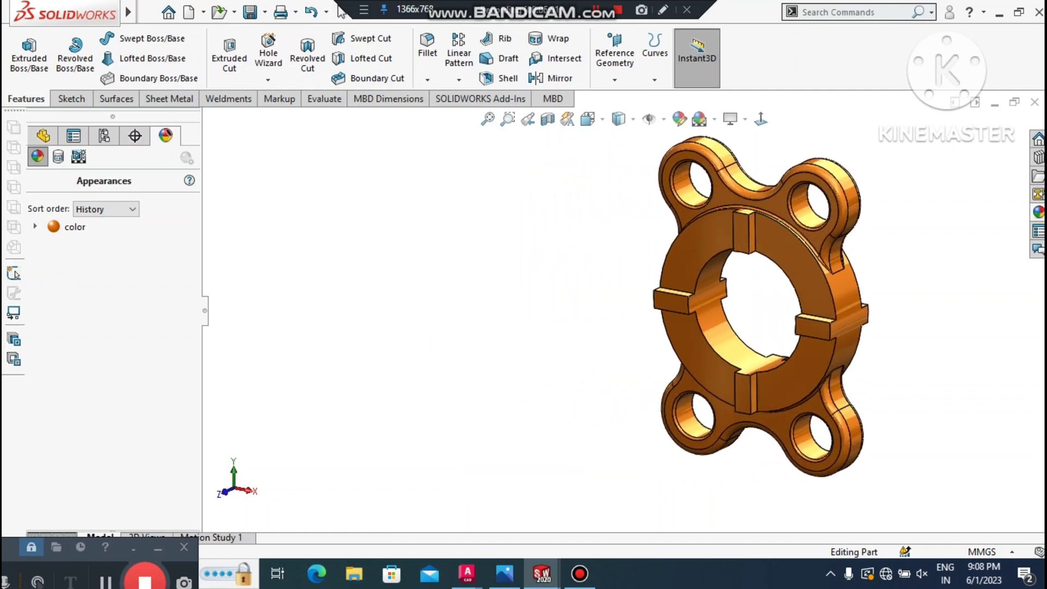